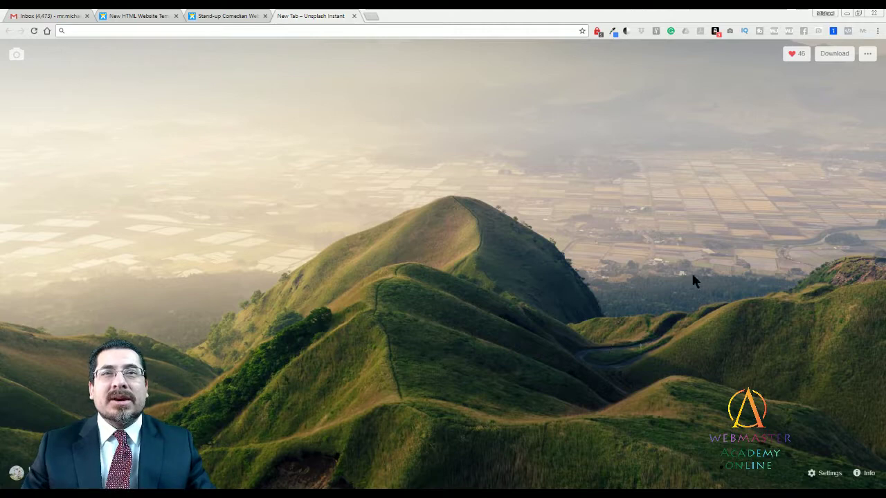
Switch to the 'Stand-up Comedian' Wix template preview tab in Chrome.
click(221, 15)
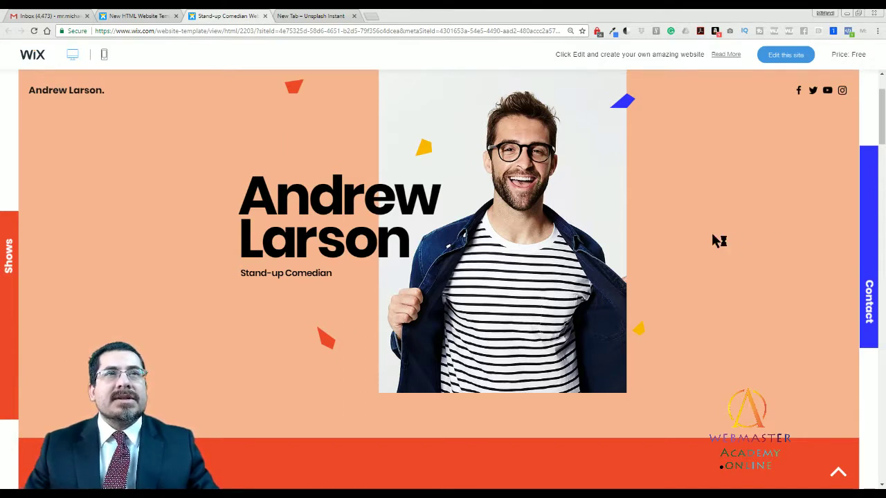
Scroll the template preview from the top down to the Shows section's Comedy Club dates.
scroll(883, 104, up, 2)
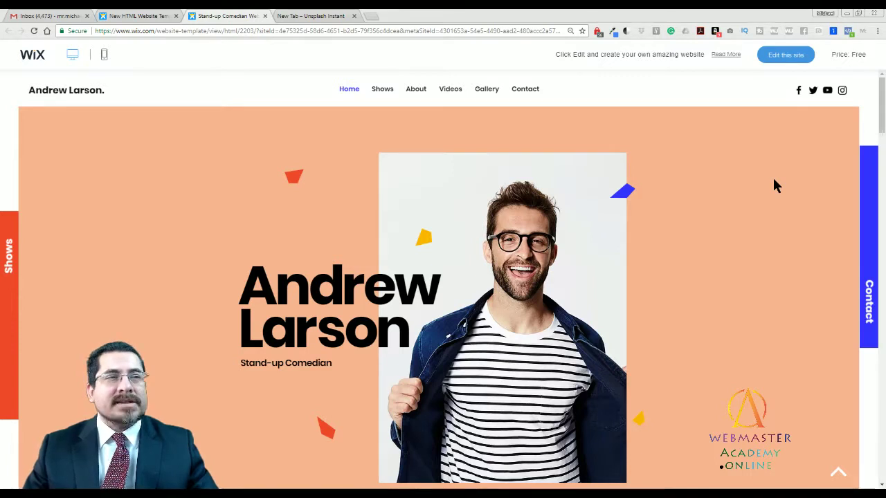
drag(884, 100, 883, 163)
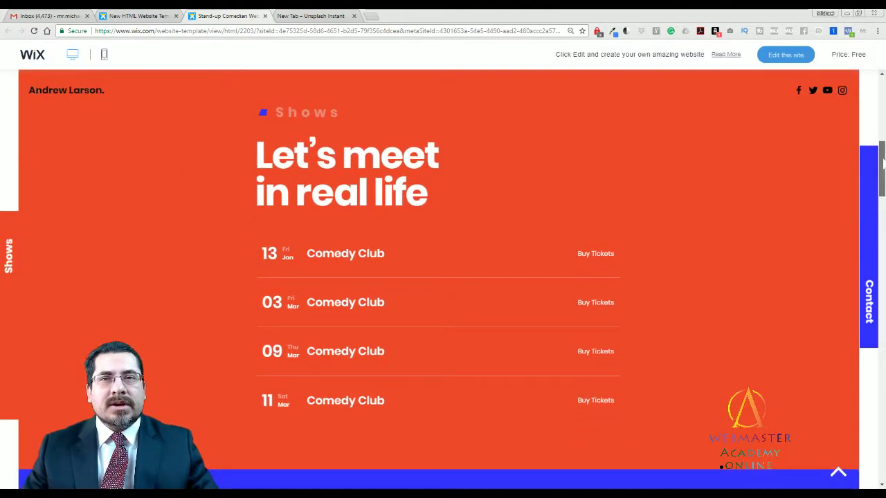
Expand and collapse the first Comedy Club show's details, then scroll down to the 'How it all started' About section.
drag(882, 163, 883, 164)
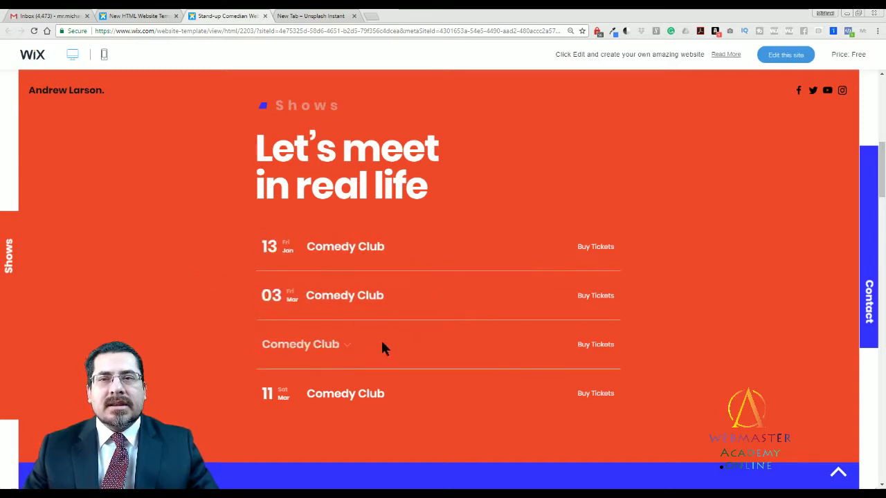
click(345, 249)
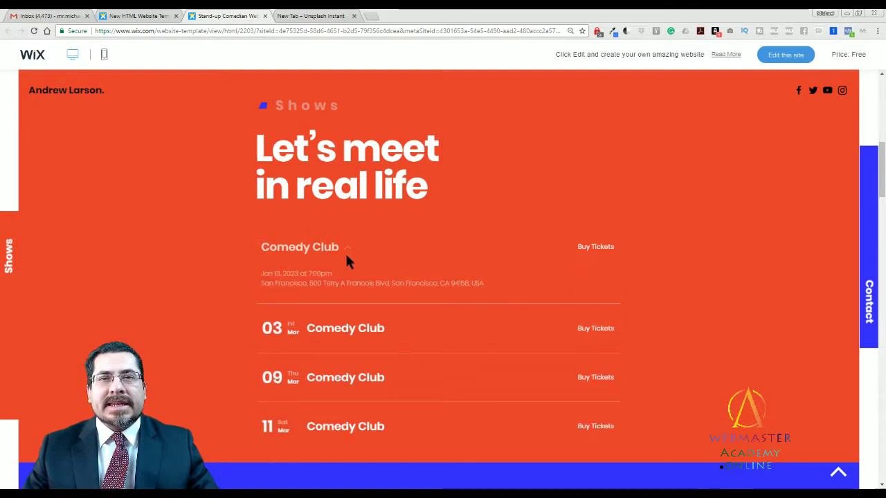
click(348, 251)
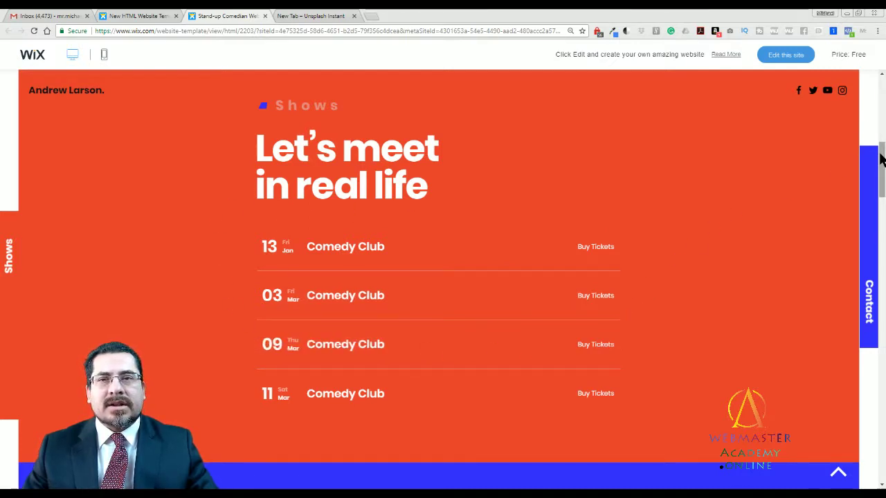
drag(880, 159, 882, 214)
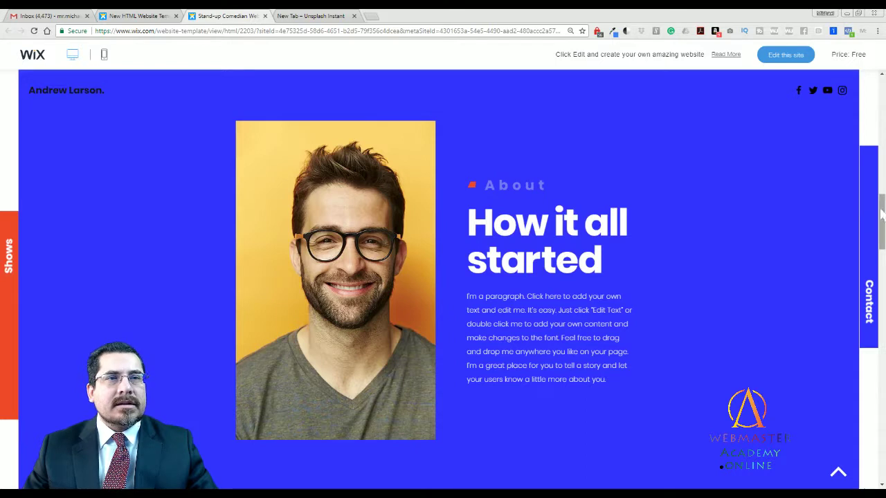
Advance the Videos slider three slides to 'Stand Up in San Francisco', then scroll to the Instagram section.
drag(880, 215, 881, 269)
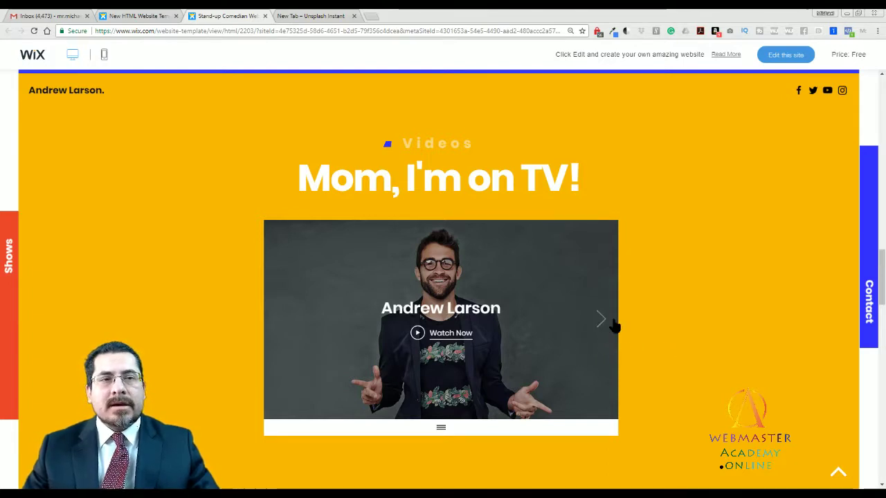
click(601, 321)
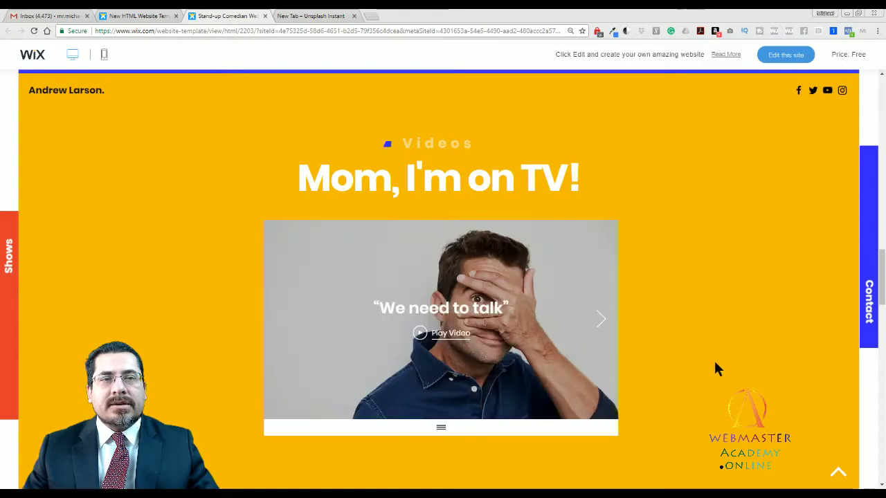
click(602, 324)
click(601, 322)
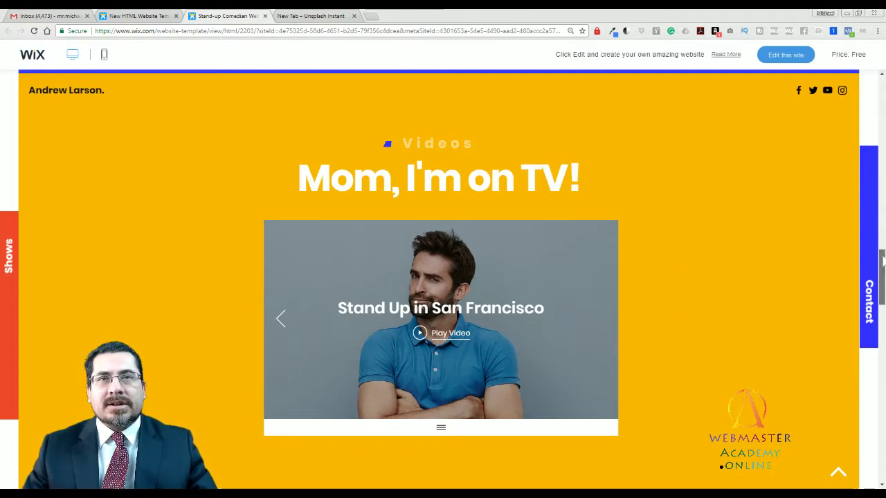
drag(882, 259, 882, 317)
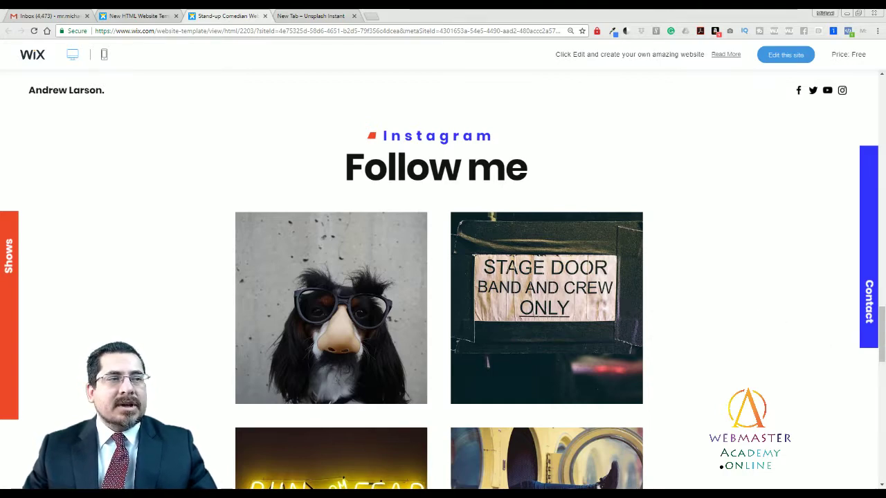
Scroll past the Instagram photo grid to the Press section's media logos.
mouse_move(881, 335)
mouse_down()
mouse_move(881, 365)
mouse_move(877, 339)
mouse_up()
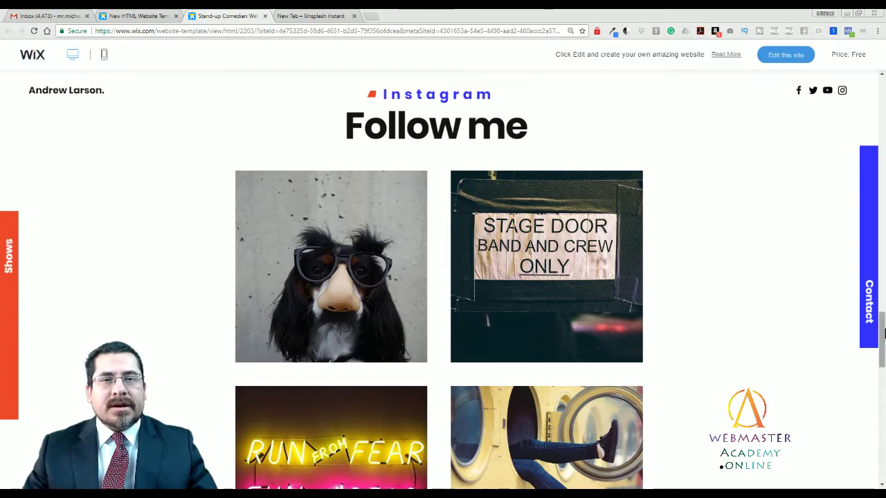
drag(882, 344, 869, 419)
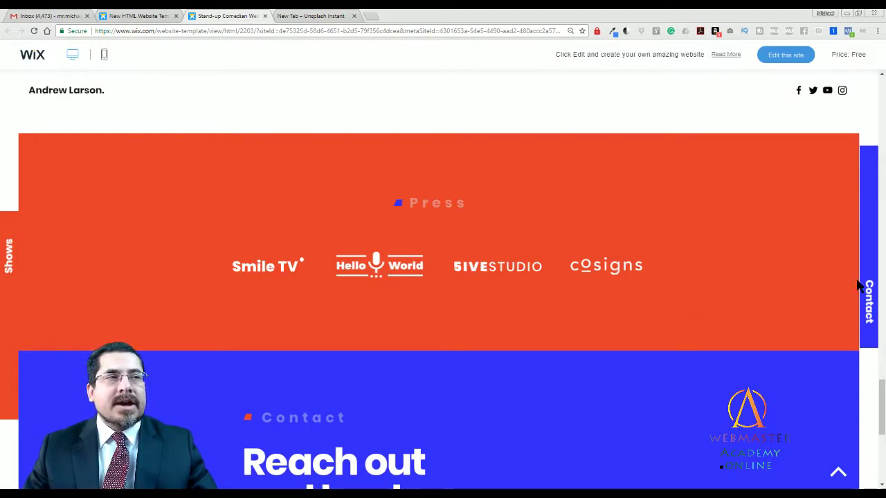
drag(882, 395, 881, 436)
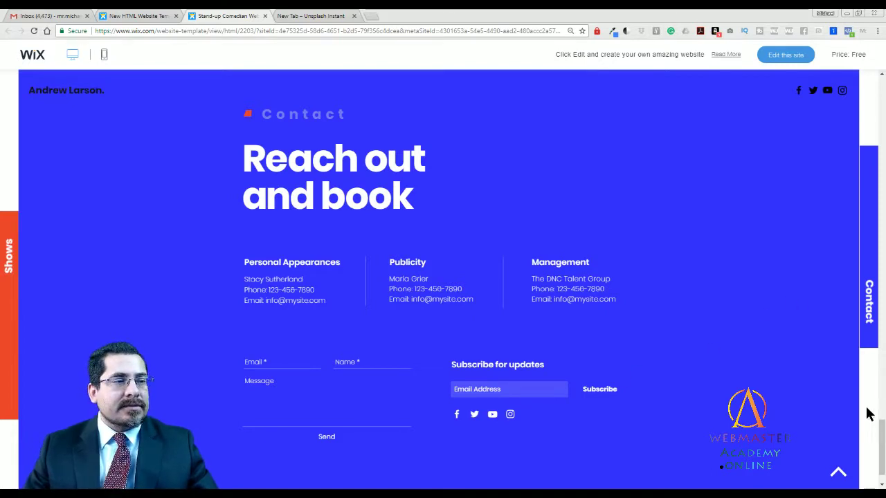
scroll(873, 429, down, 1)
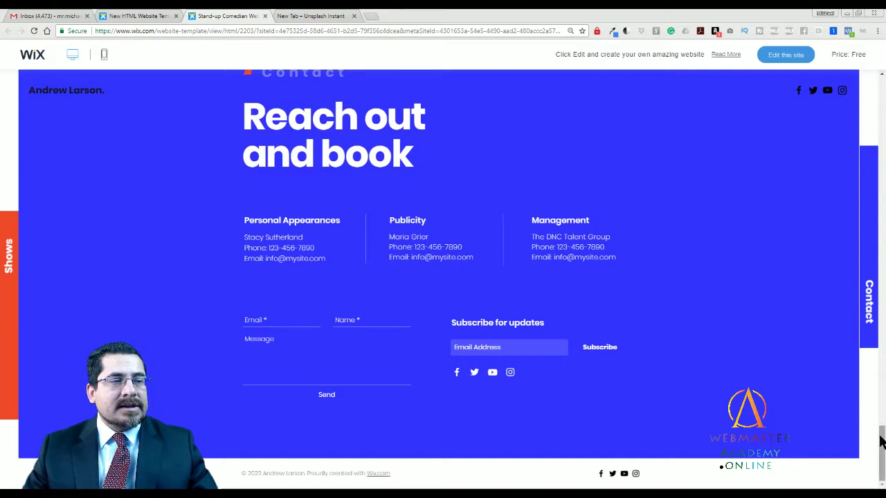
drag(880, 439, 881, 90)
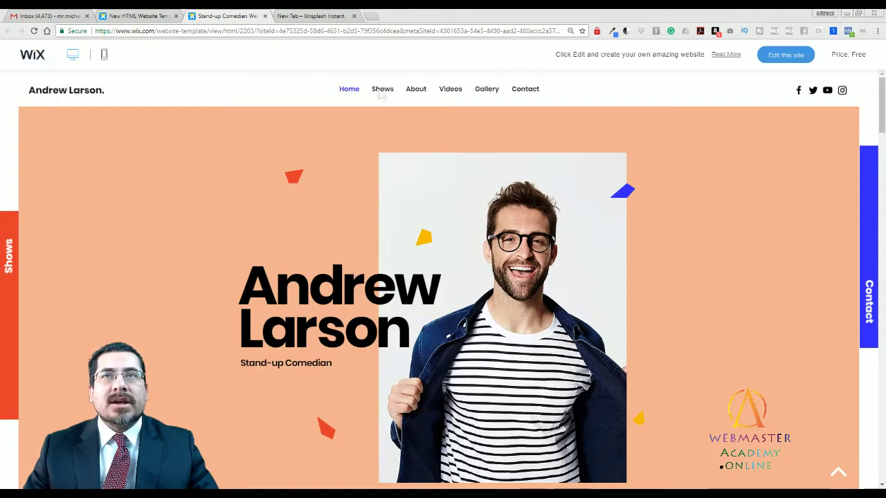
scroll(733, 204, down, 3)
scroll(735, 213, up, 3)
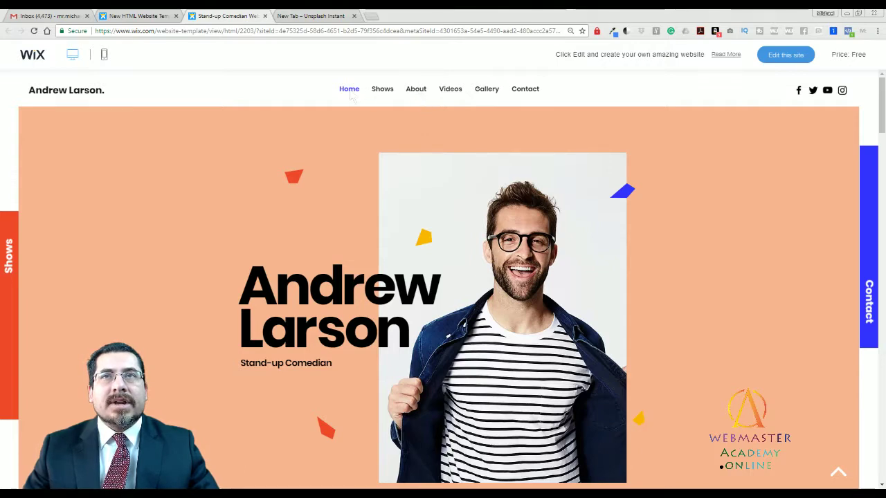
scroll(412, 294, down, 2)
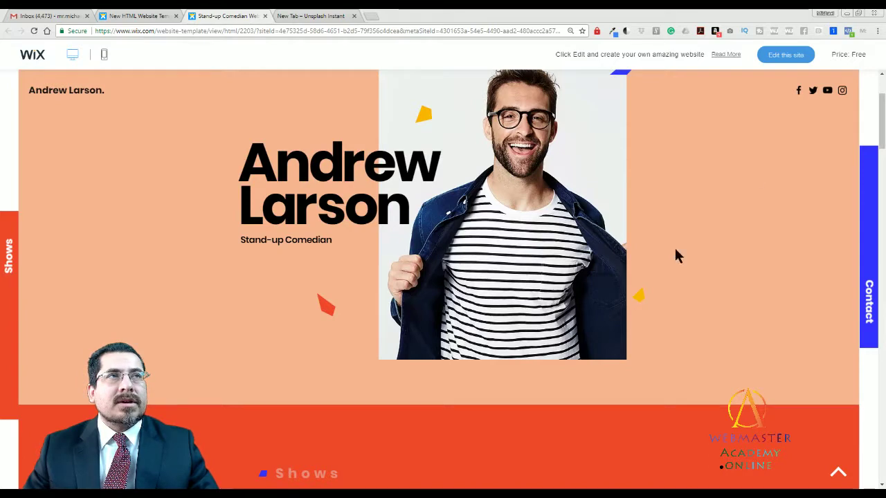
scroll(671, 290, down, 3)
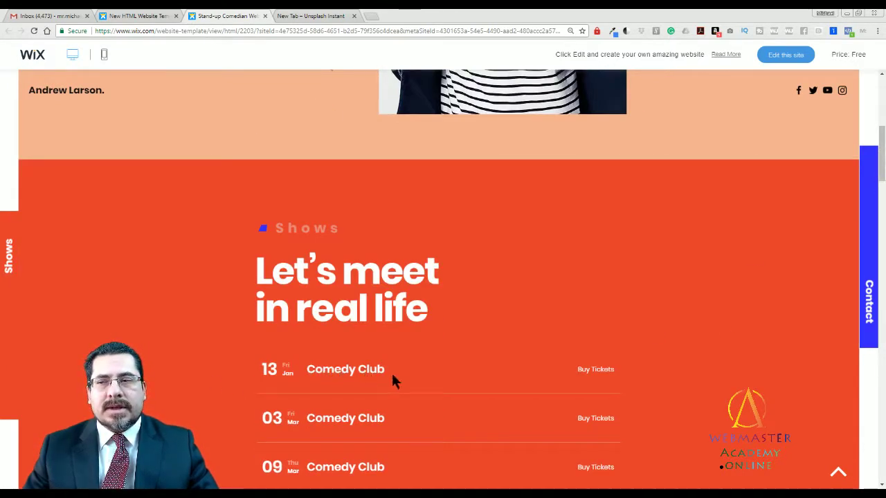
scroll(436, 346, up, 5)
key(F5)
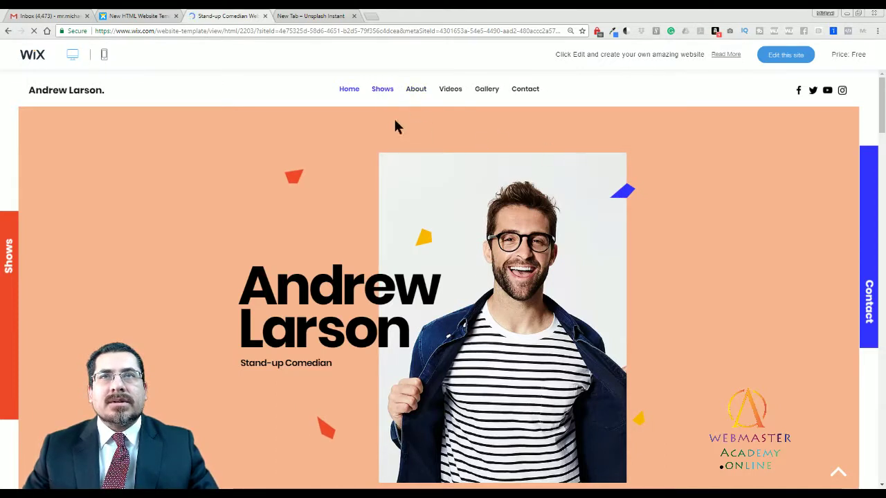
scroll(395, 119, down, 2)
scroll(689, 272, down, 2)
scroll(686, 284, down, 4)
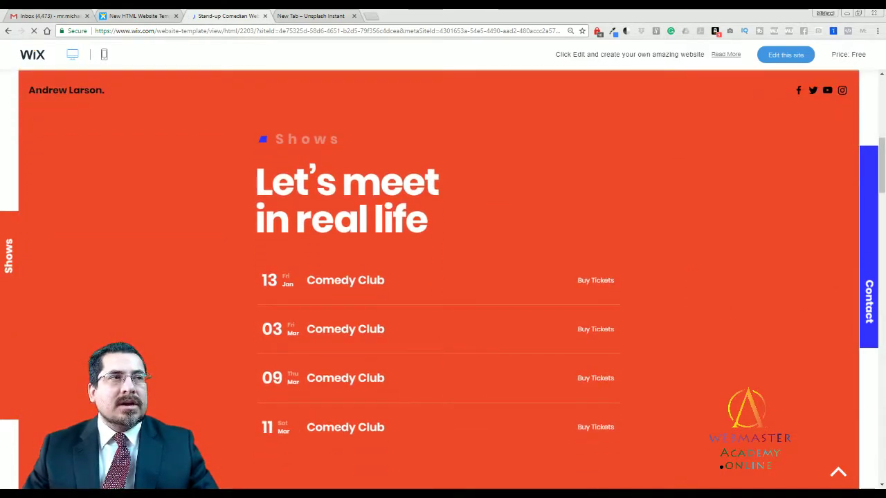
drag(881, 166, 880, 90)
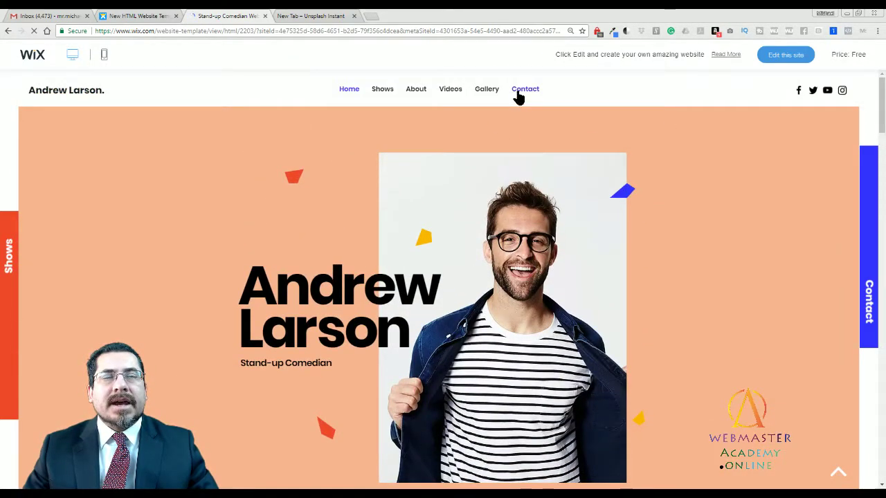
scroll(713, 201, down, 5)
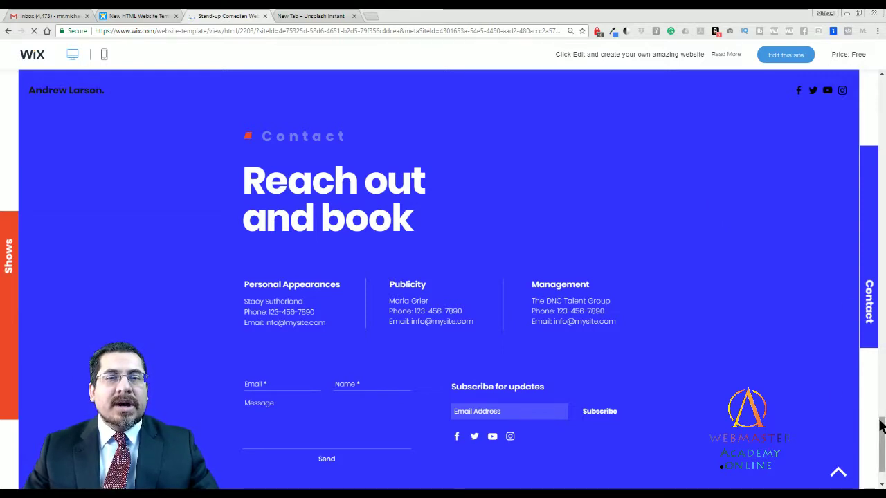
drag(880, 426, 880, 80)
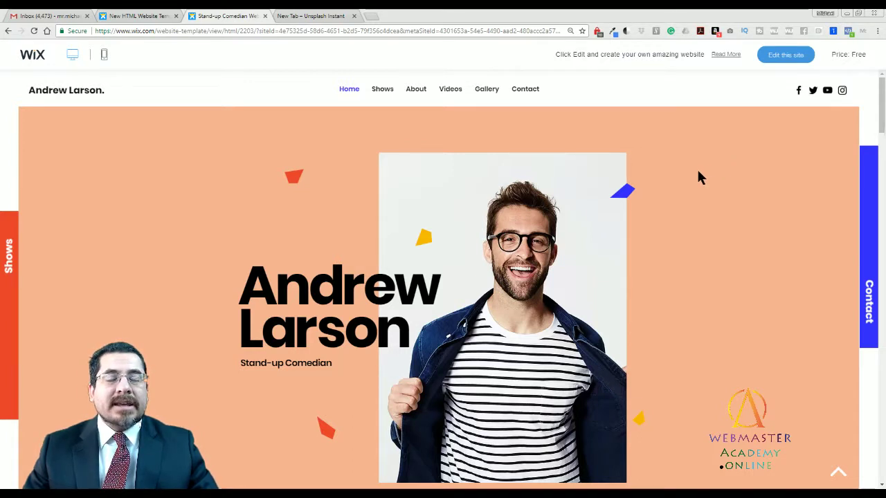
Start editing the template and log in with the saved Wix account to open the Editor.
click(782, 55)
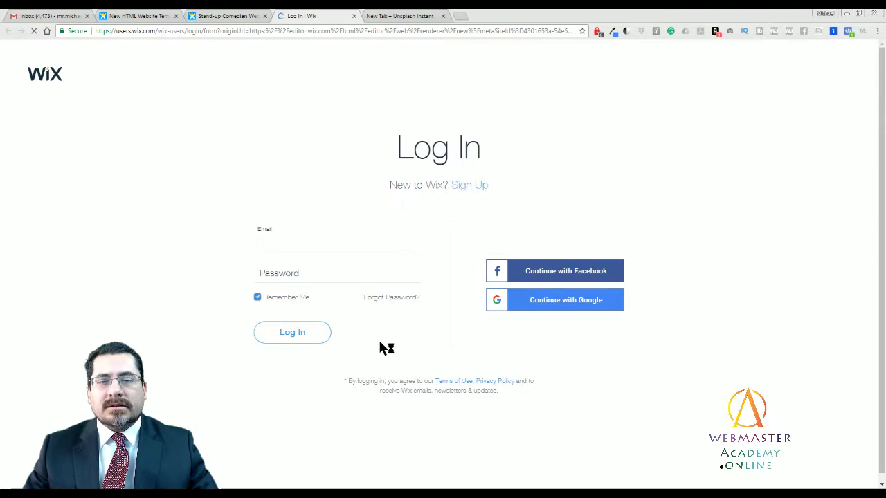
click(413, 242)
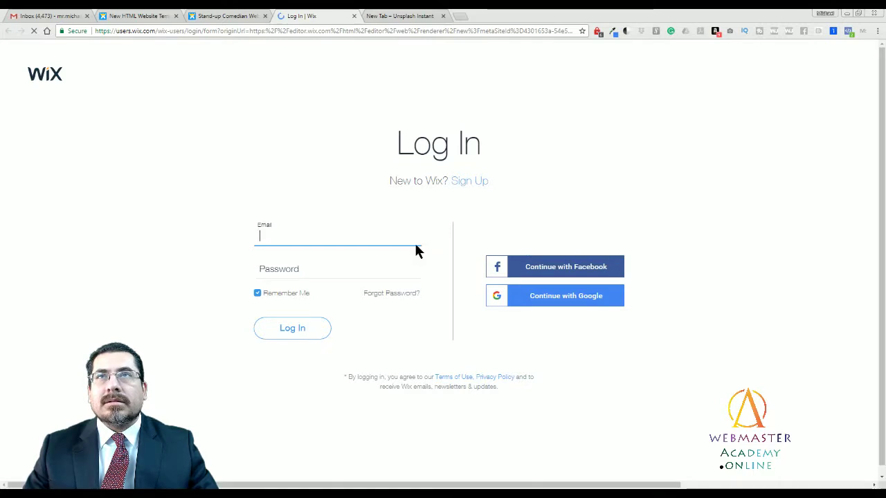
click(356, 296)
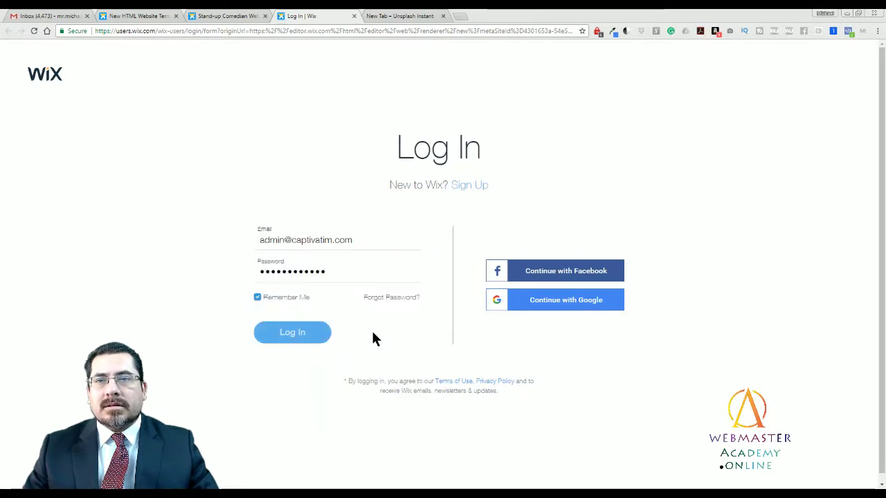
click(309, 335)
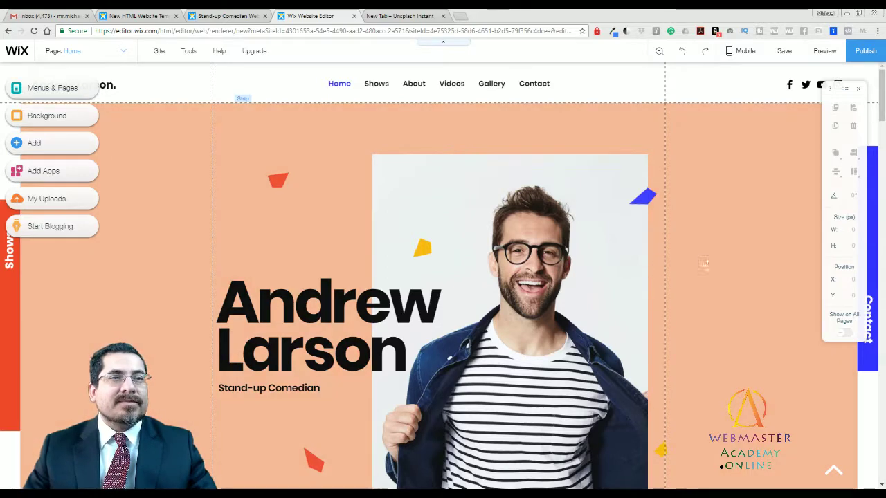
Replace the hero name heading with the chef's first name and surname on two lines.
click(707, 266)
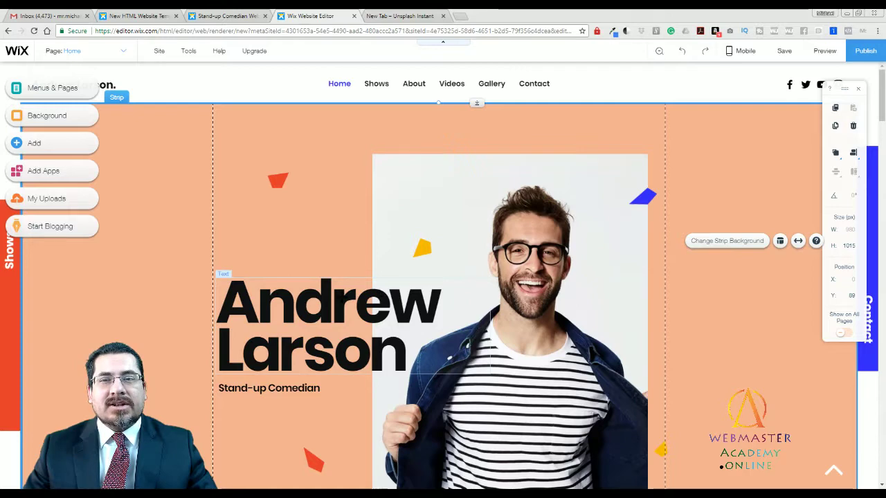
click(342, 297)
double_click(350, 304)
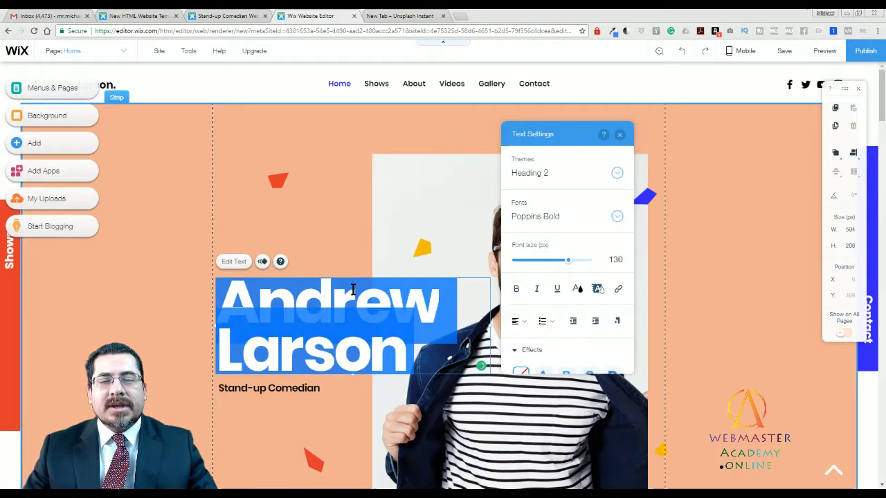
click(354, 290)
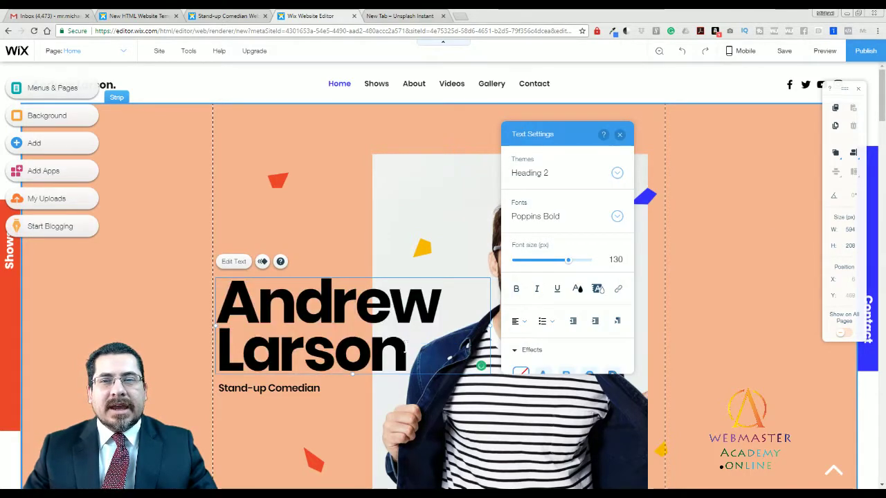
drag(406, 350, 207, 322)
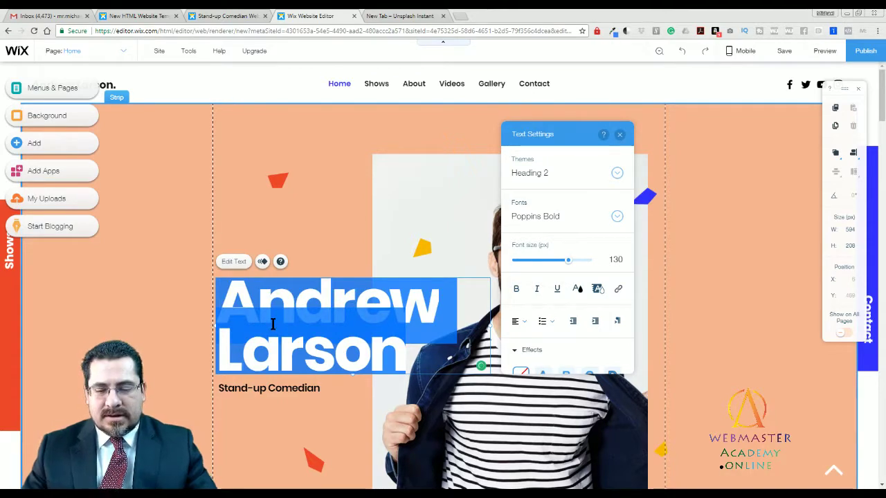
text(W)
key(BackSpace)
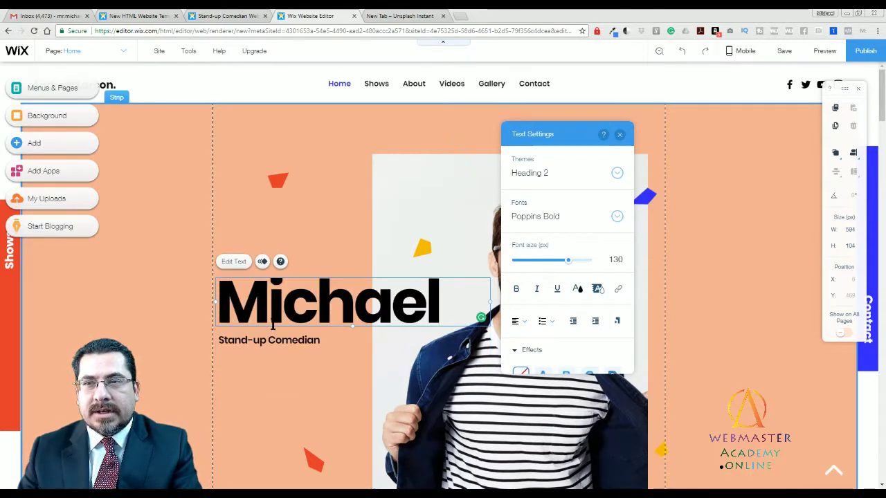
key(Return)
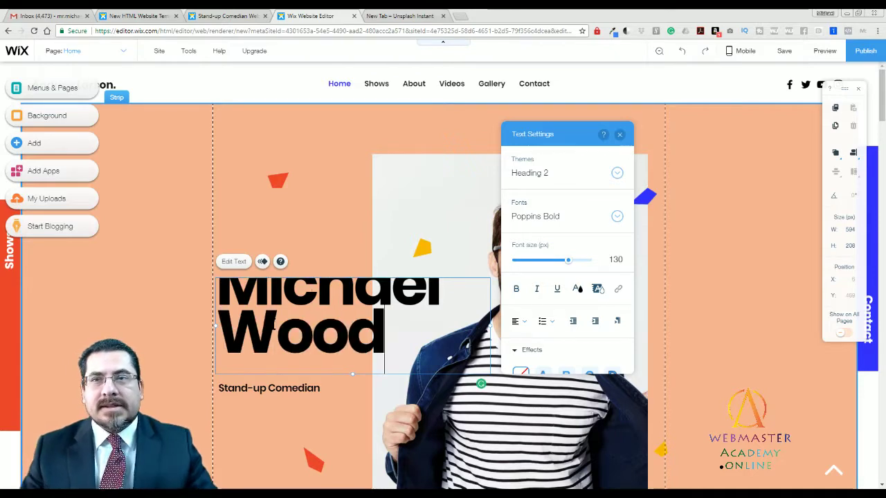
click(355, 248)
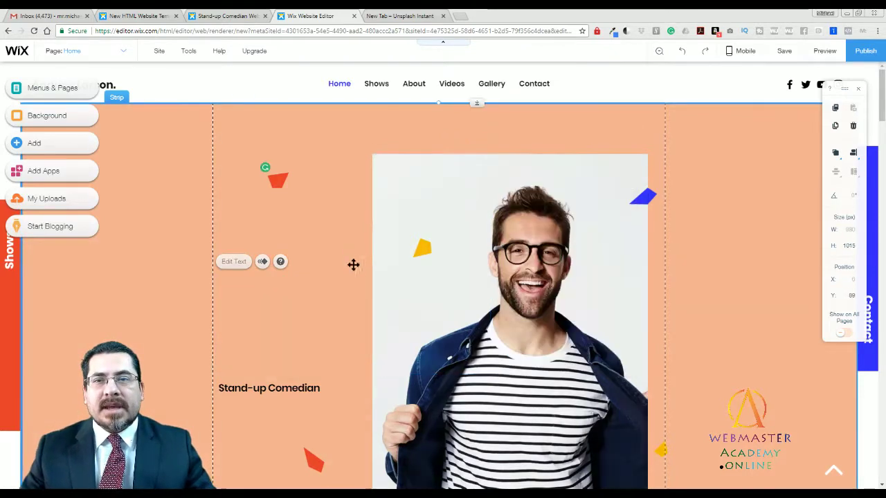
click(717, 301)
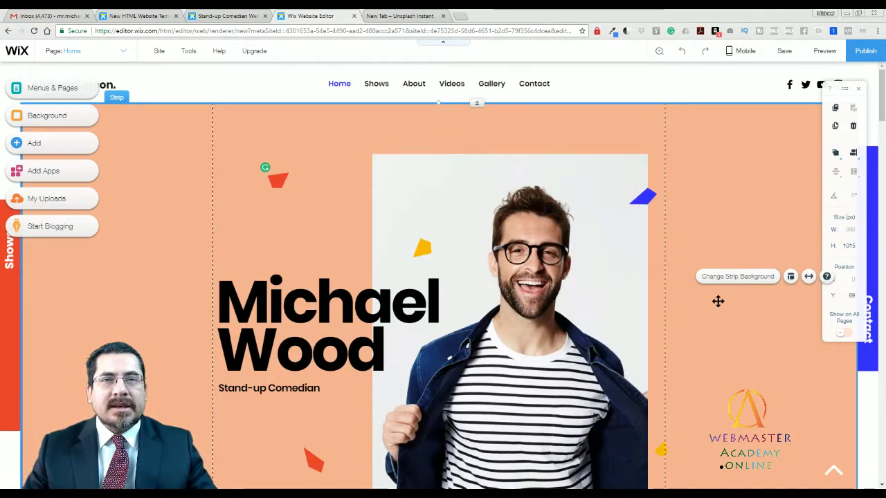
click(555, 262)
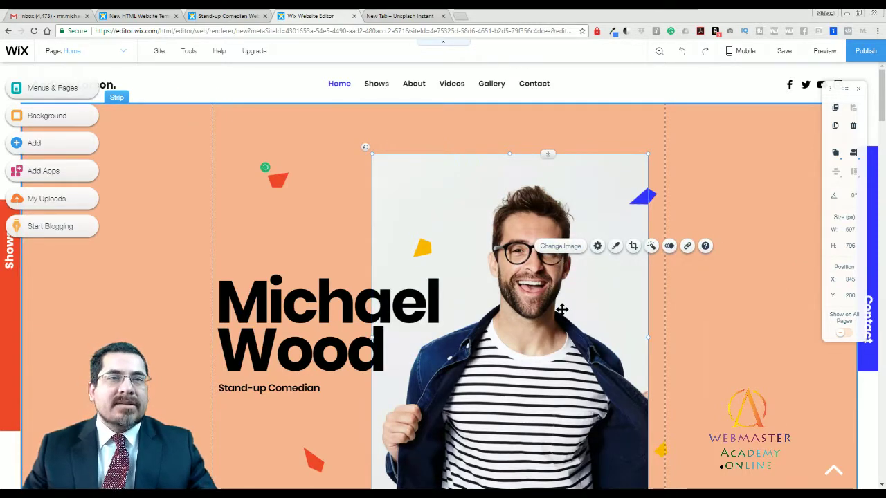
Replace the hero photo with a portrait from the uploaded images.
double_click(562, 311)
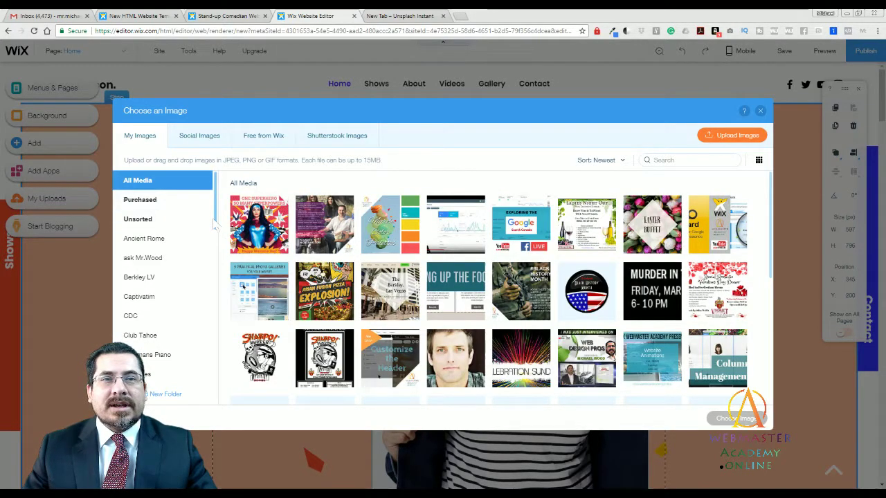
drag(214, 221, 215, 238)
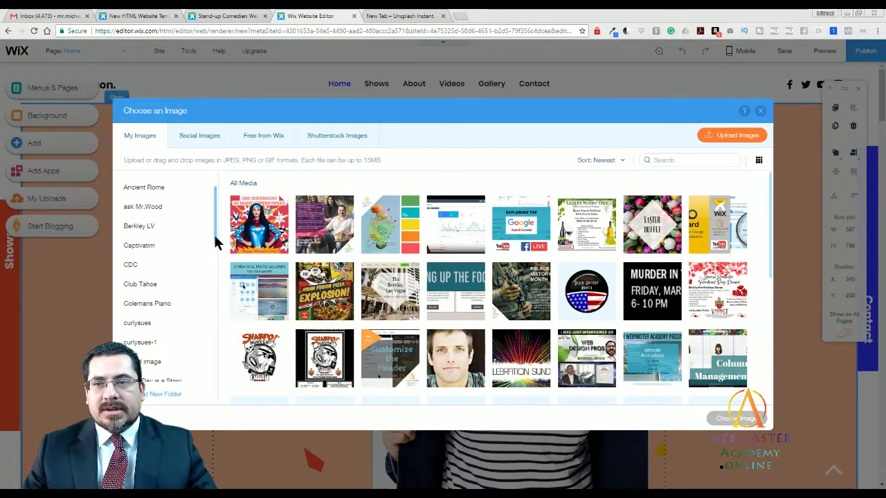
click(467, 369)
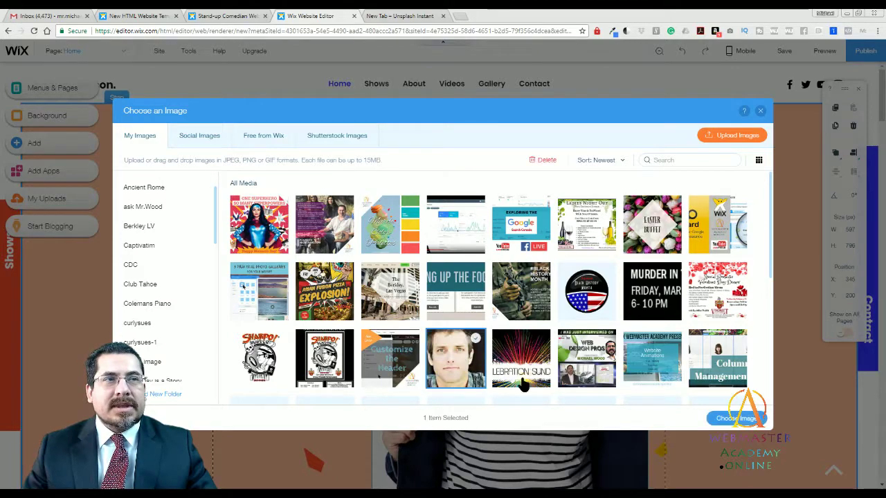
click(735, 419)
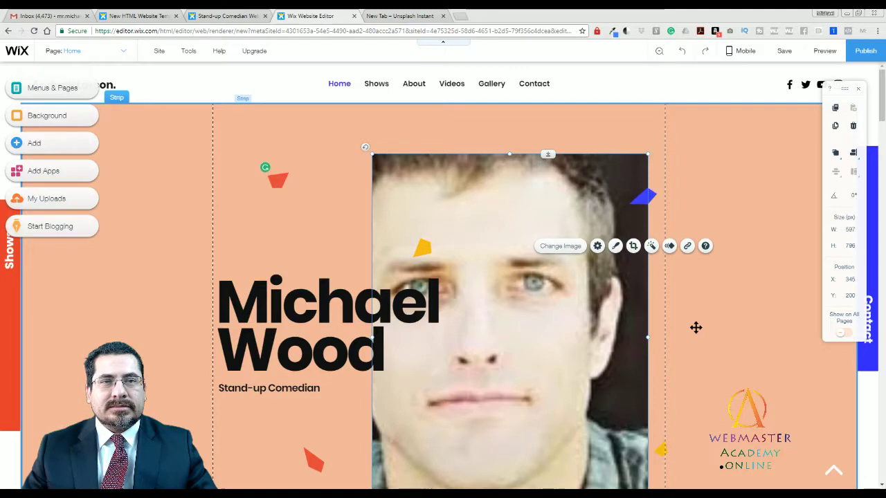
click(703, 336)
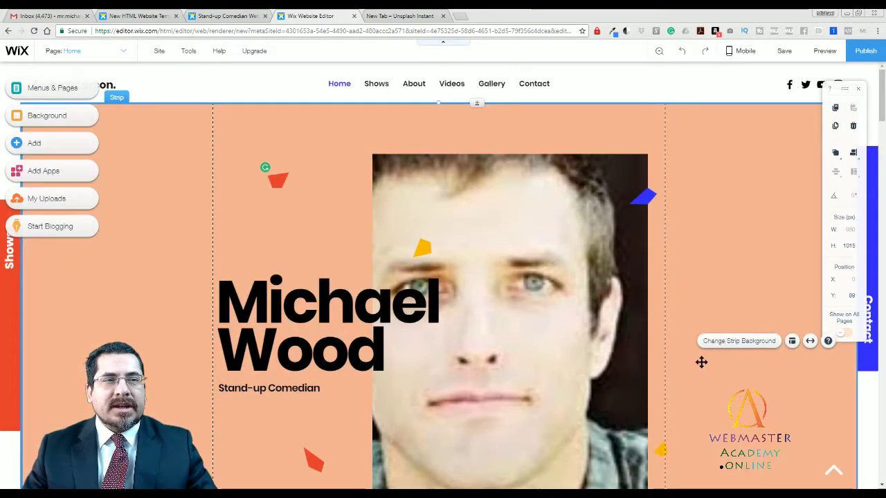
click(445, 237)
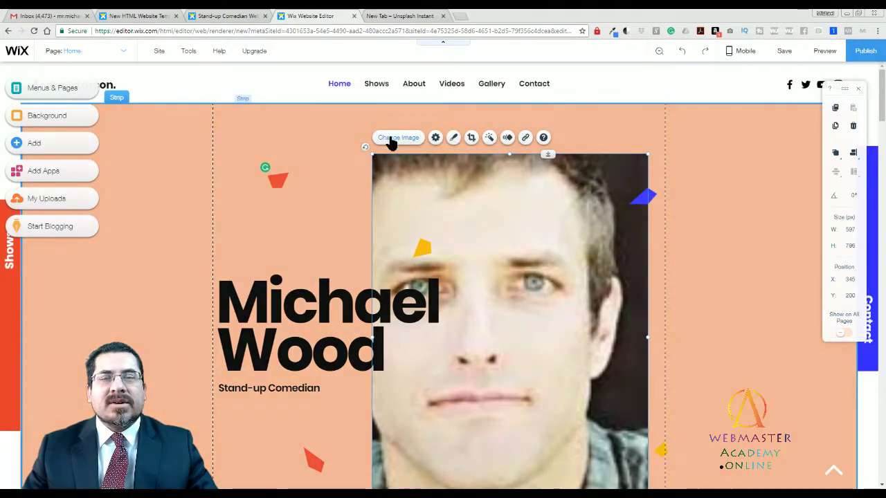
Swap that portrait for a free Wix stock photo of a chef plating food.
double_click(373, 208)
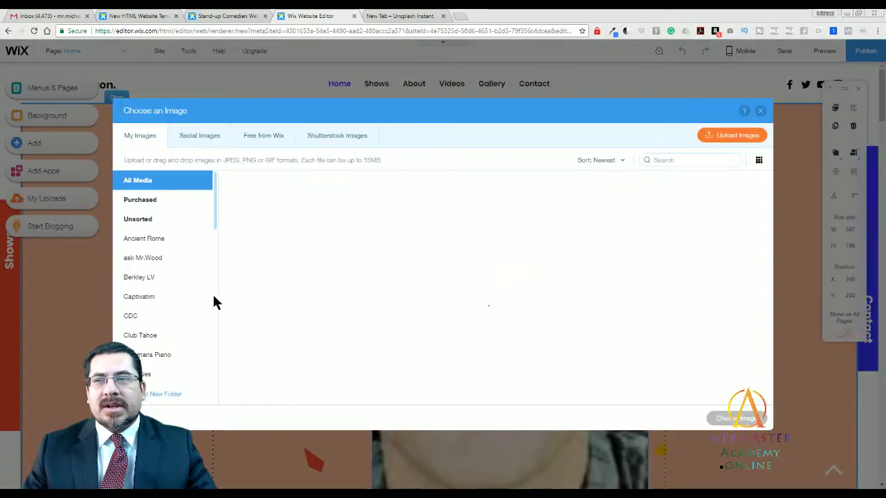
click(263, 135)
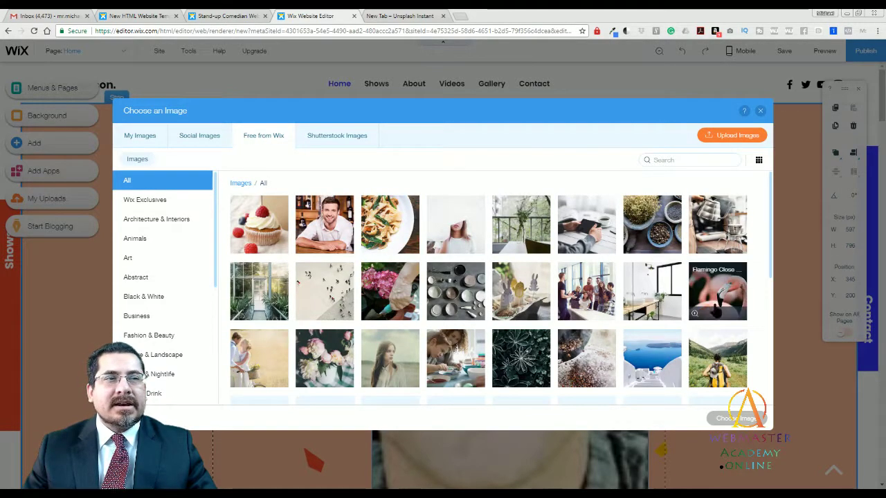
drag(771, 221, 770, 276)
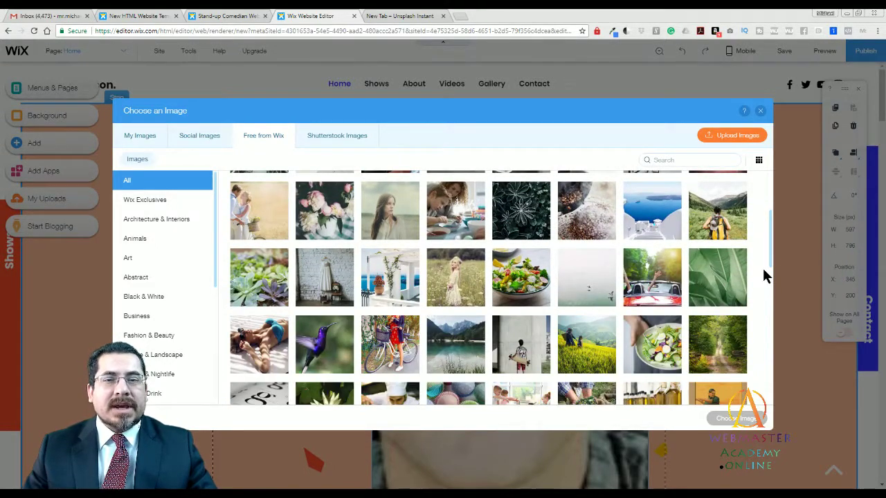
drag(771, 264, 764, 289)
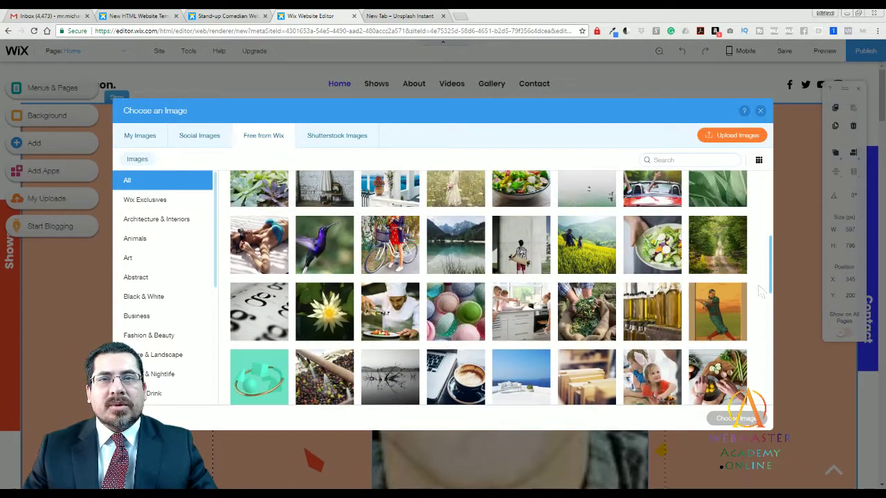
click(389, 311)
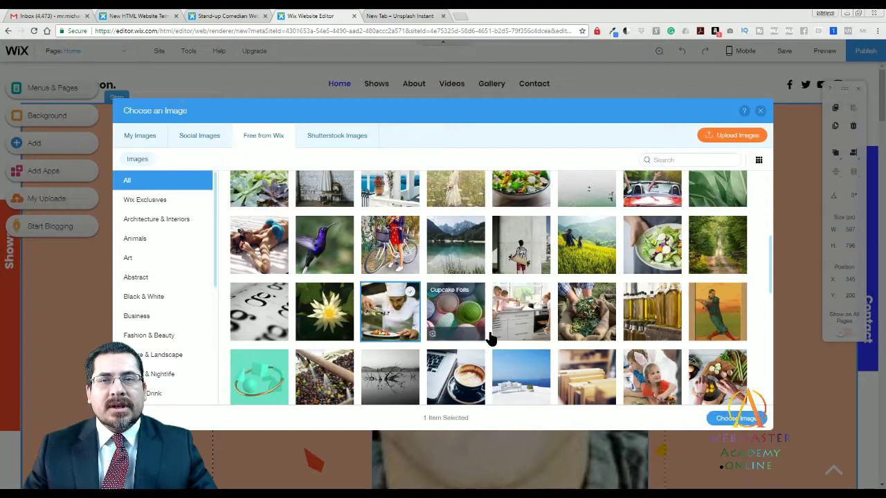
click(728, 419)
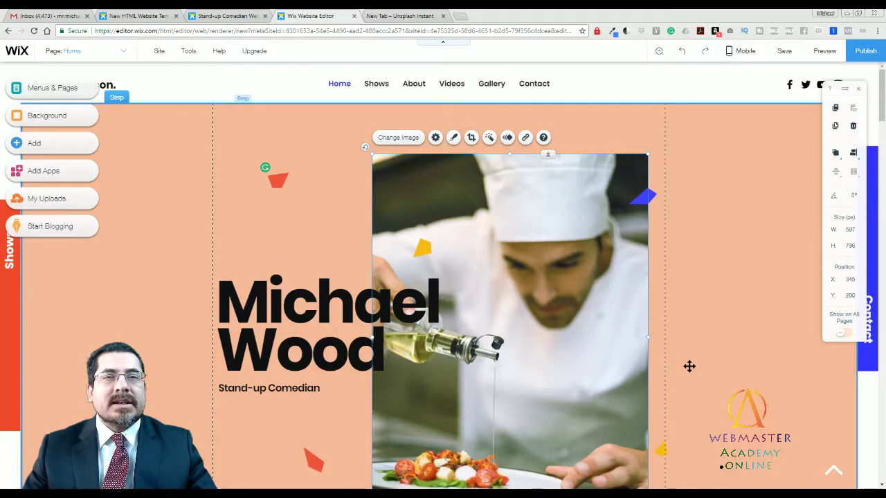
click(705, 349)
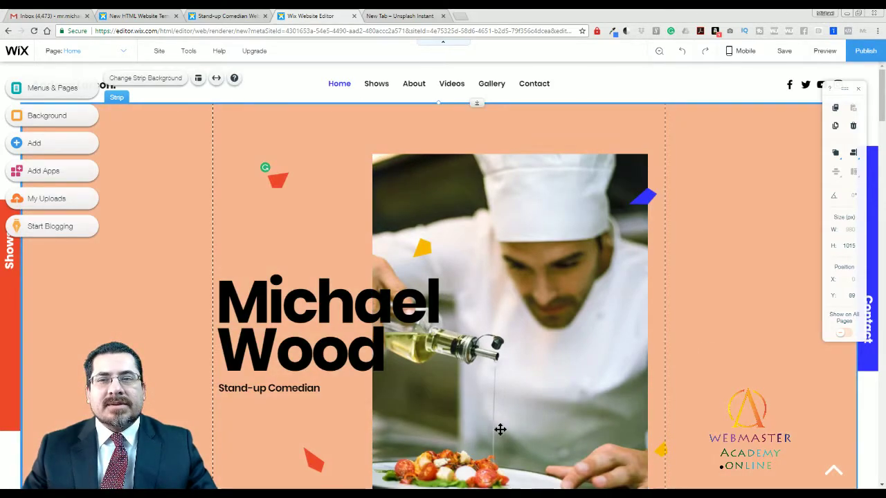
Edit the hero subtitle from 'Stand-up Comedian' to 'Stand-up Chef'.
click(307, 390)
double_click(307, 390)
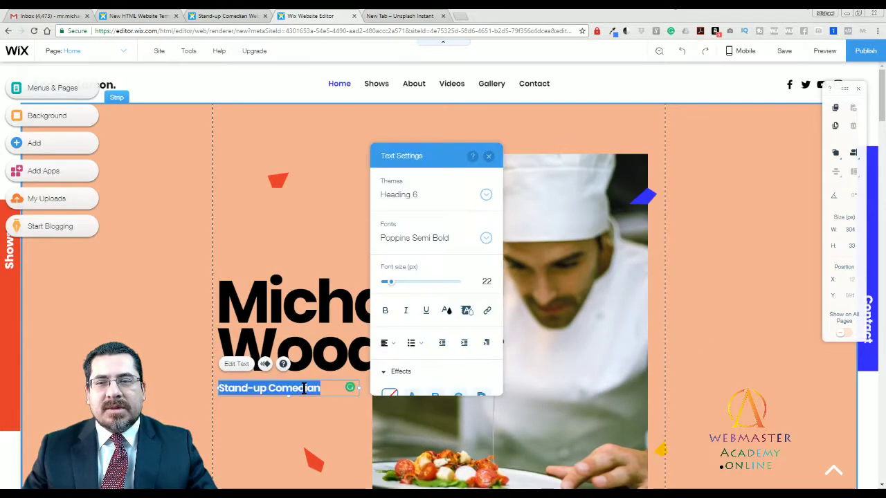
triple_click(305, 388)
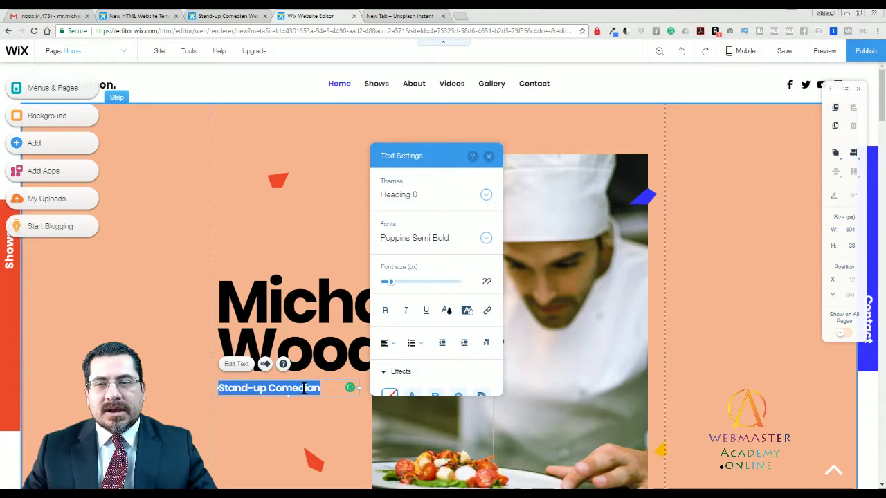
drag(324, 389, 290, 390)
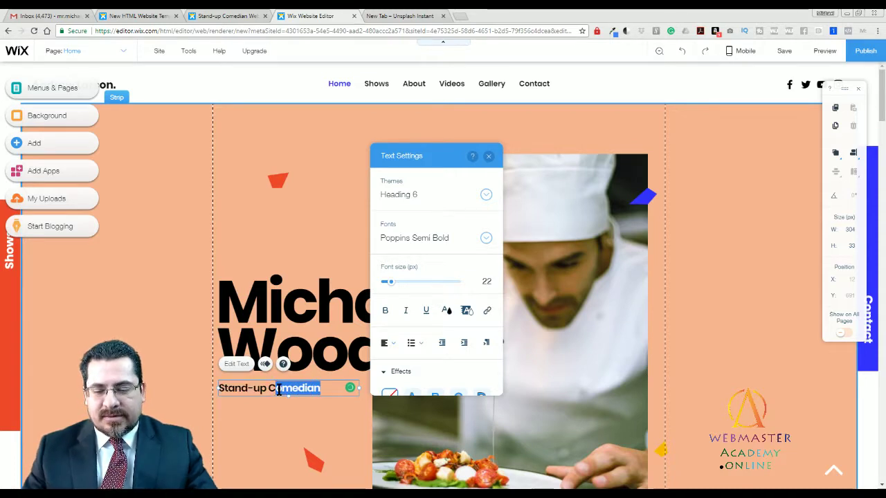
text(hef)
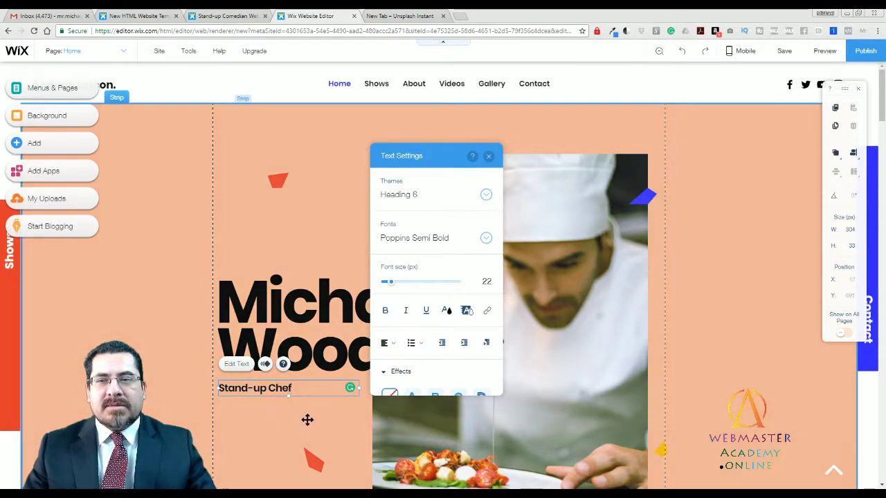
click(294, 415)
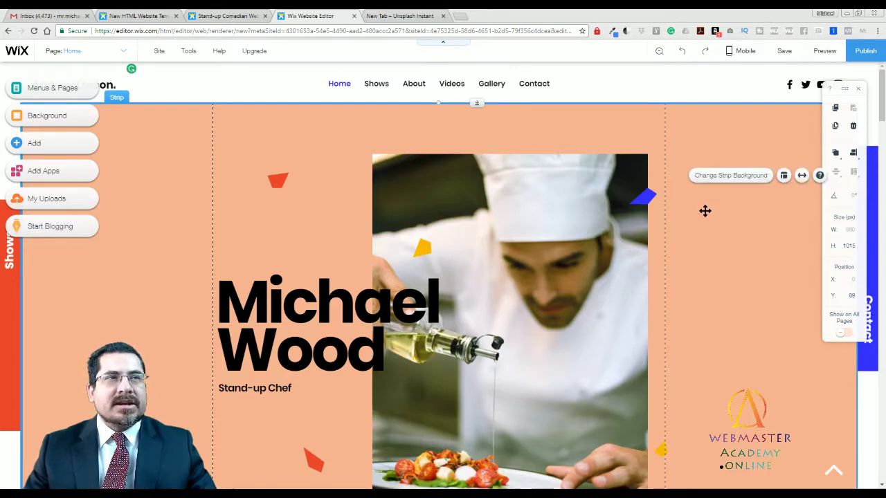
Try the wheat field and then the Over the Mountains image as the hero strip background.
double_click(687, 233)
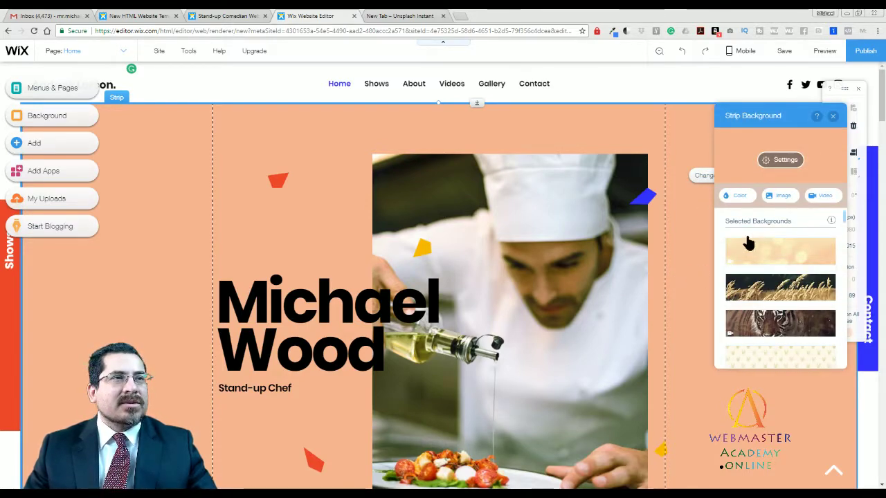
click(764, 301)
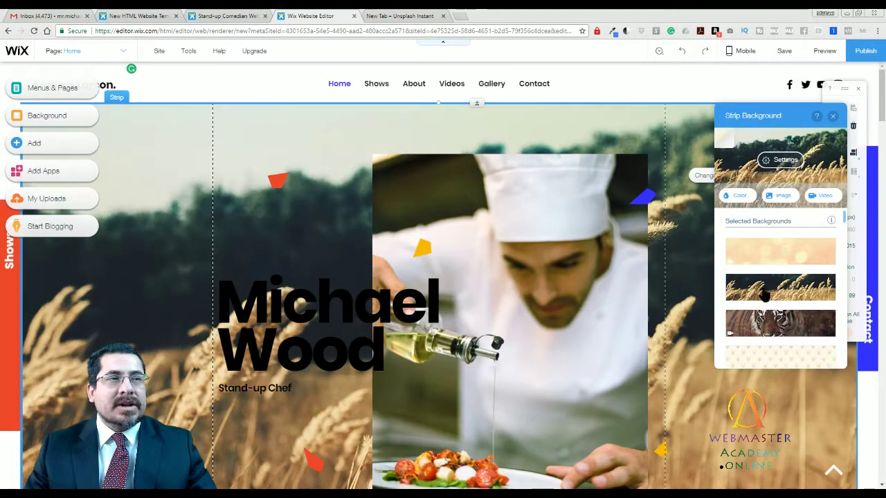
click(778, 195)
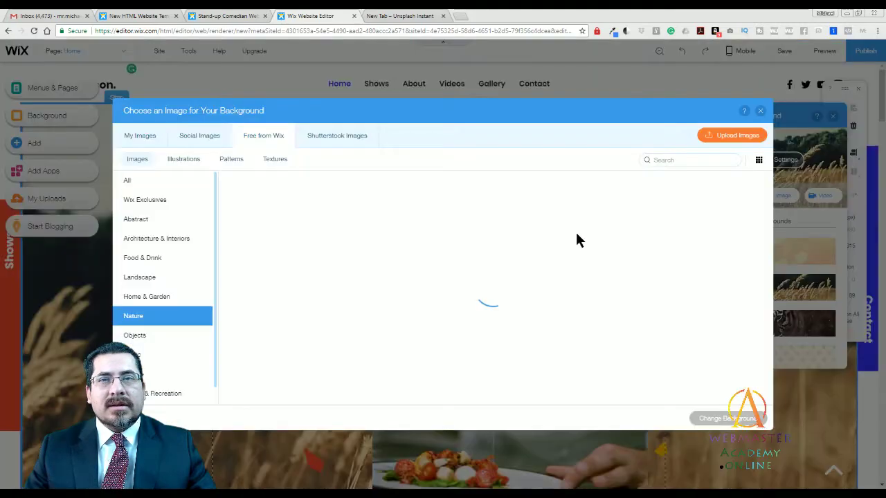
click(313, 235)
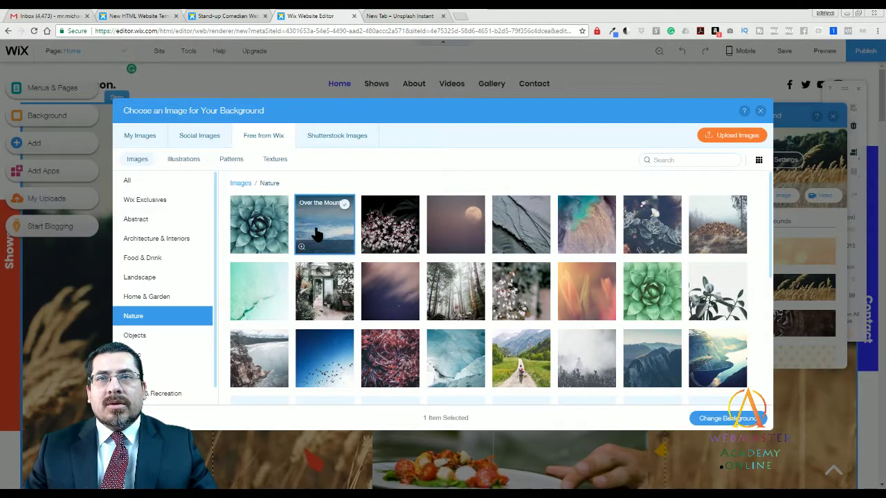
click(725, 417)
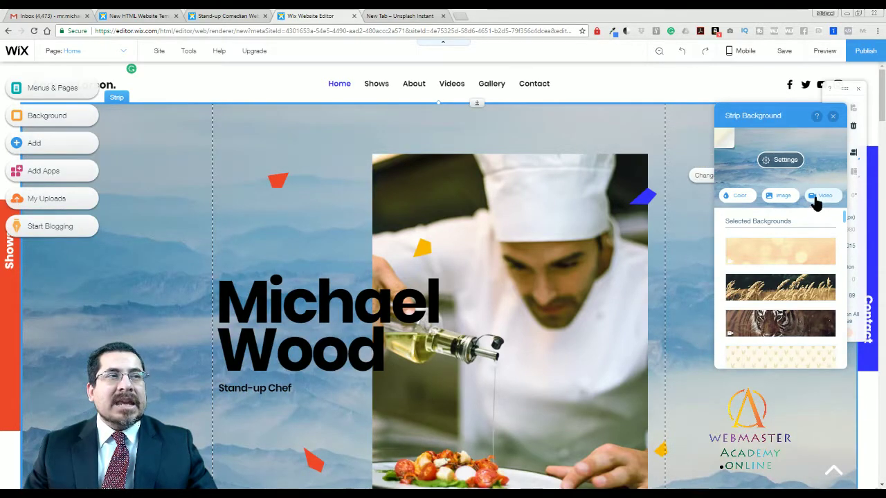
Set a free Wix Food & Drink video as the hero strip background.
click(821, 197)
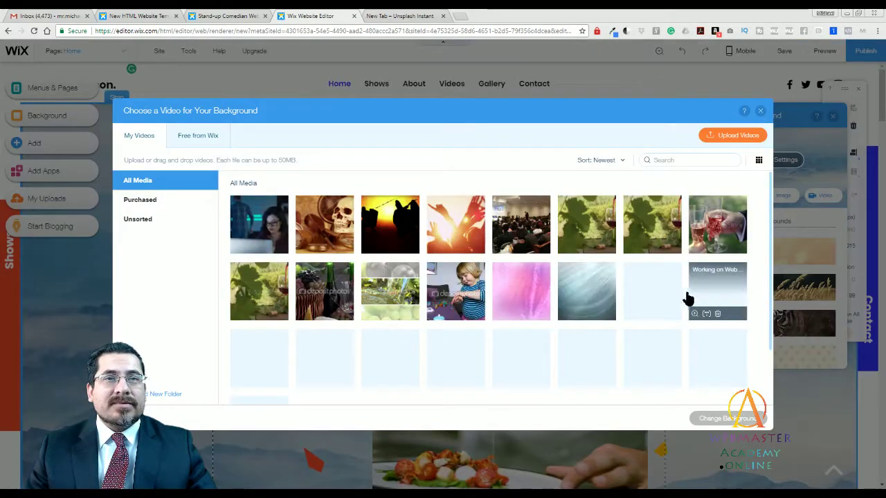
click(202, 136)
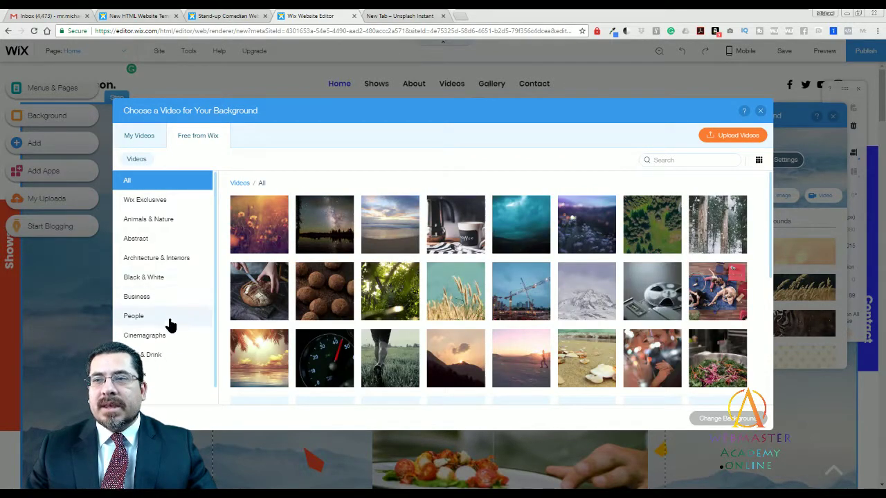
click(149, 354)
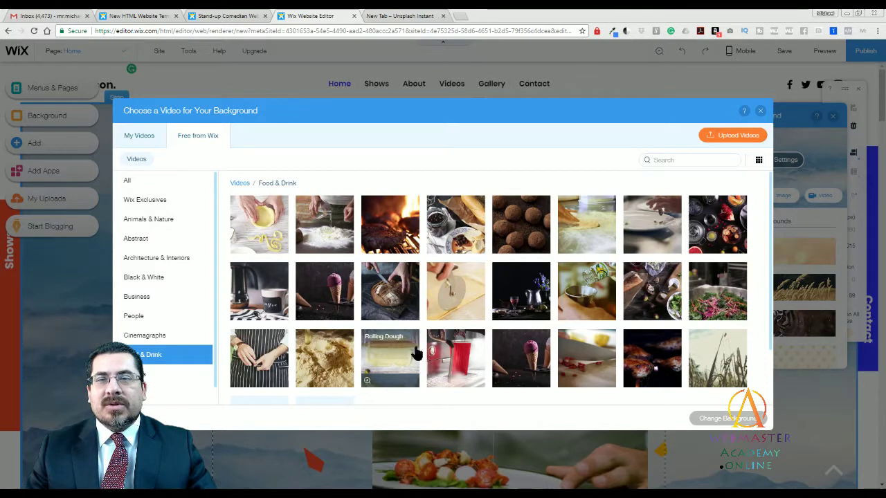
click(325, 224)
click(258, 224)
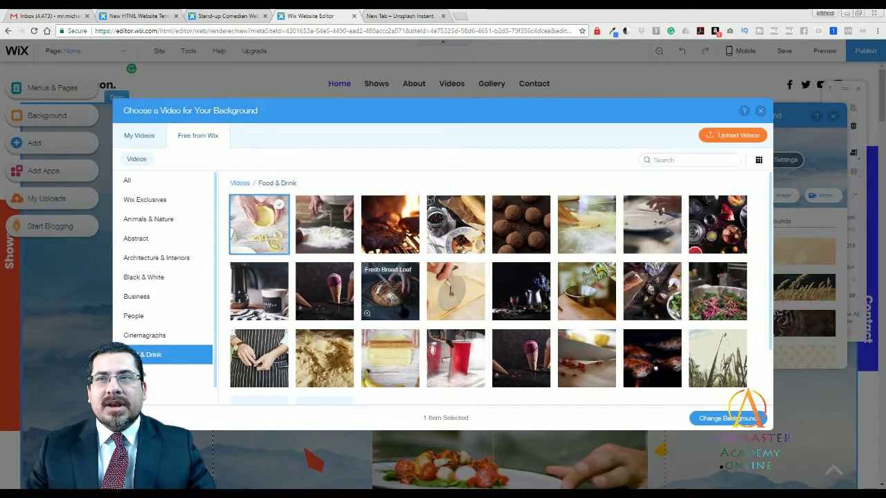
click(720, 419)
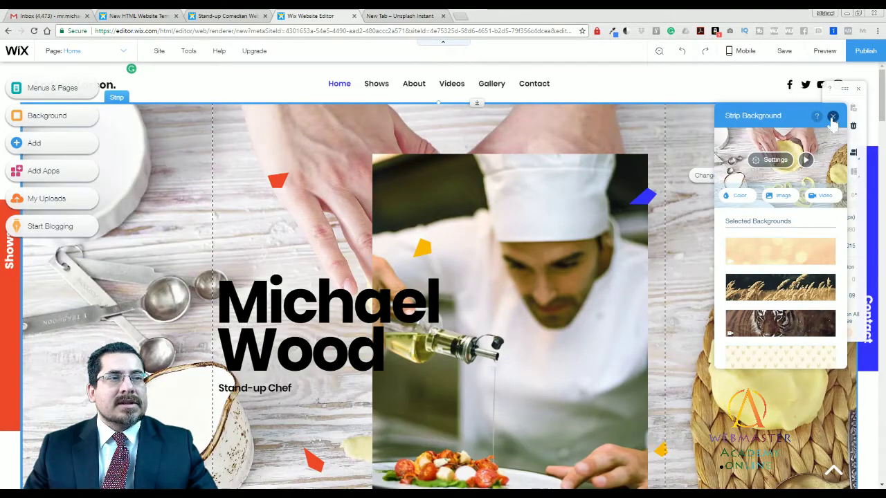
Close the background options and preview the site.
click(832, 116)
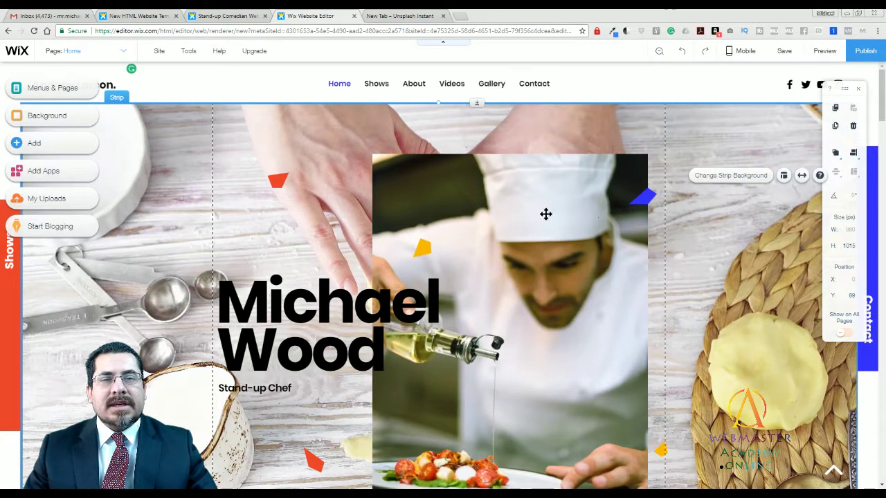
click(510, 217)
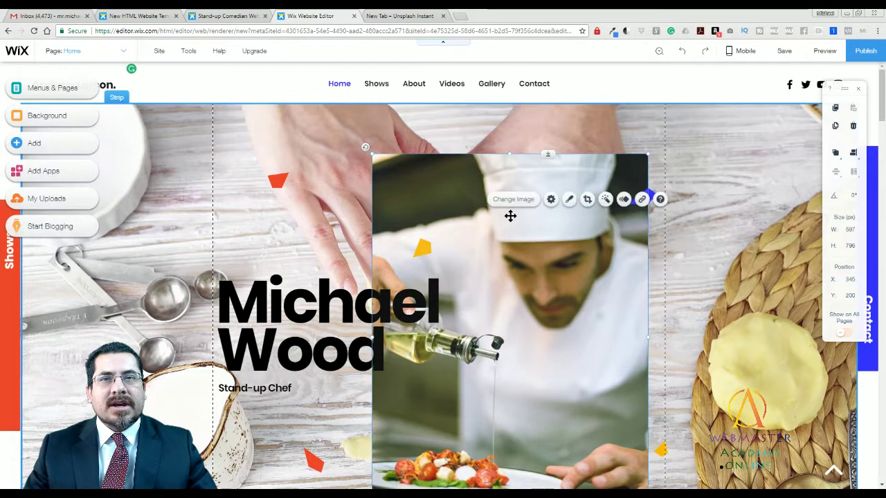
click(698, 279)
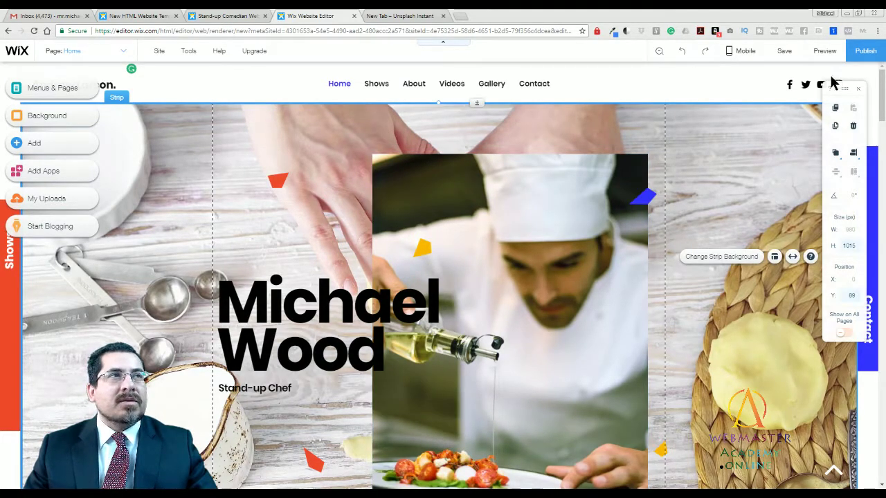
click(825, 51)
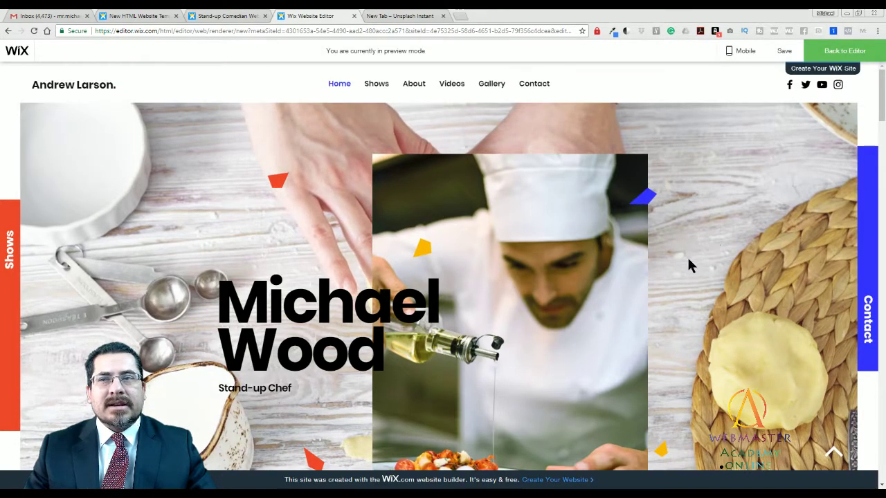
Back in the editor, replace the hero strip's cooking-scene background with the peach Light Spots video.
click(841, 54)
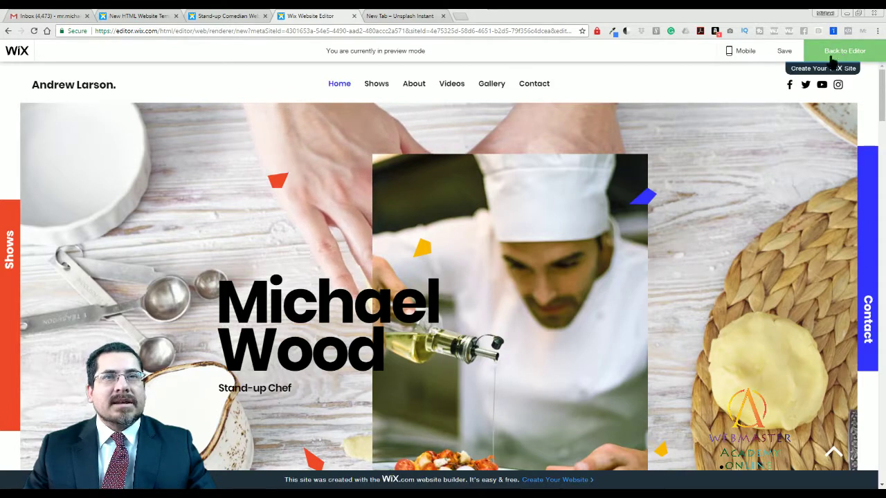
click(707, 203)
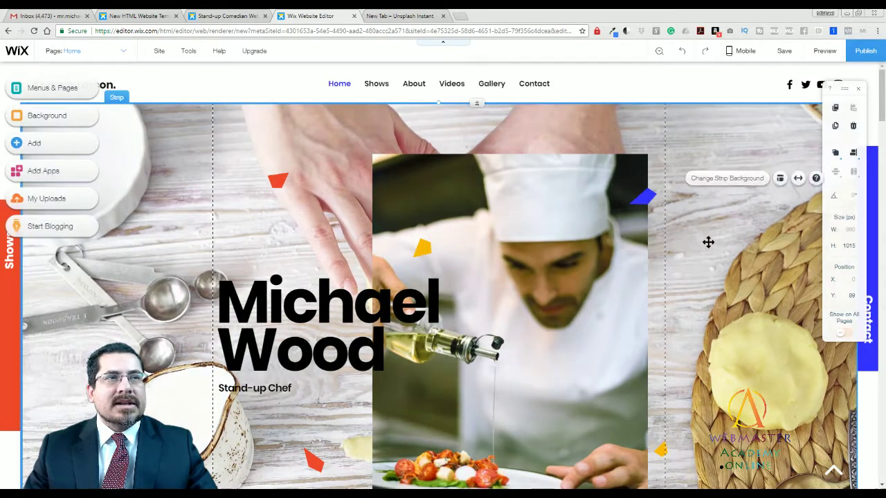
click(706, 181)
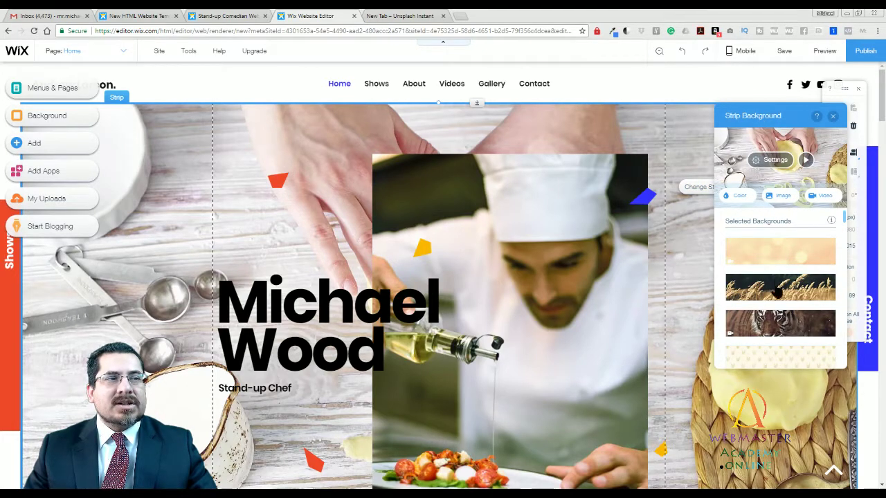
click(775, 256)
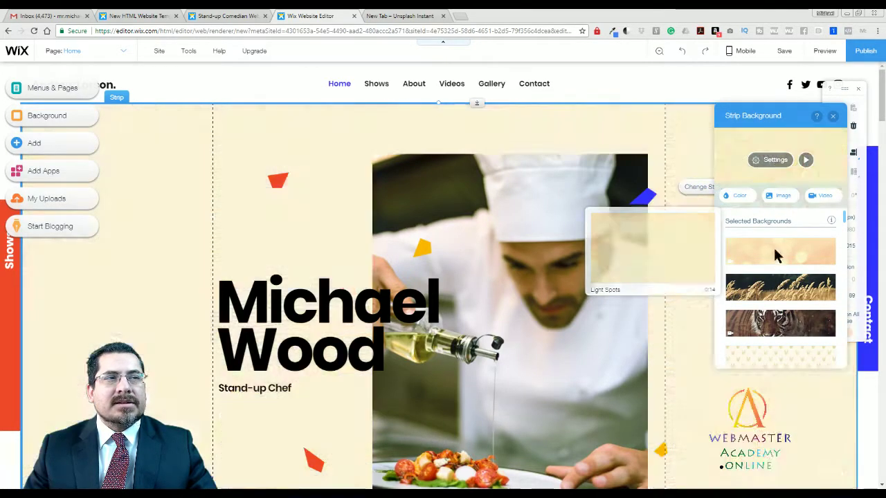
click(833, 117)
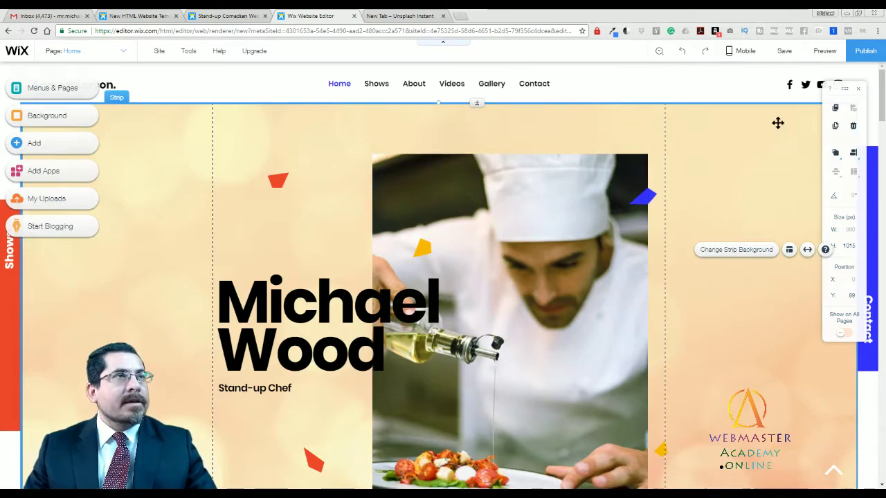
click(824, 52)
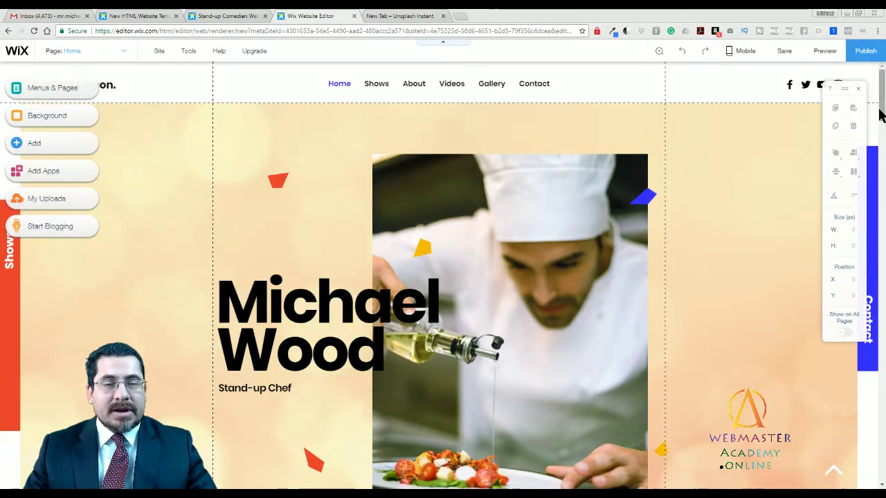
drag(881, 115, 881, 140)
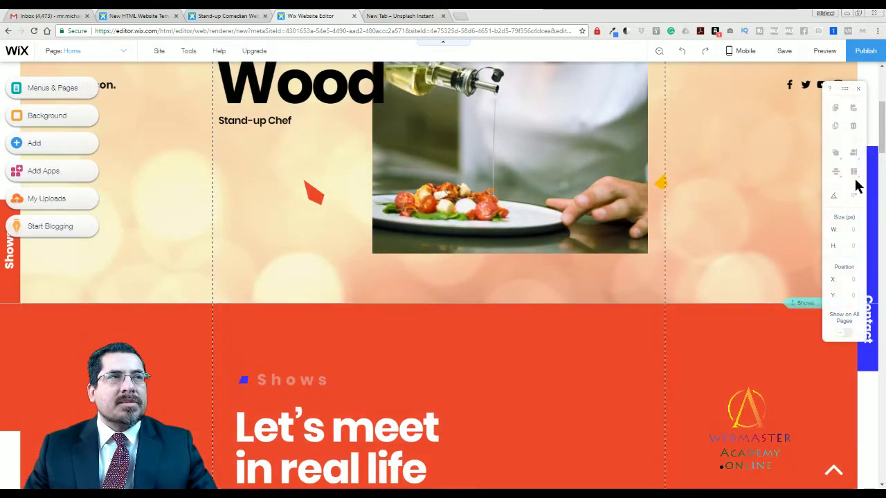
drag(881, 141, 881, 112)
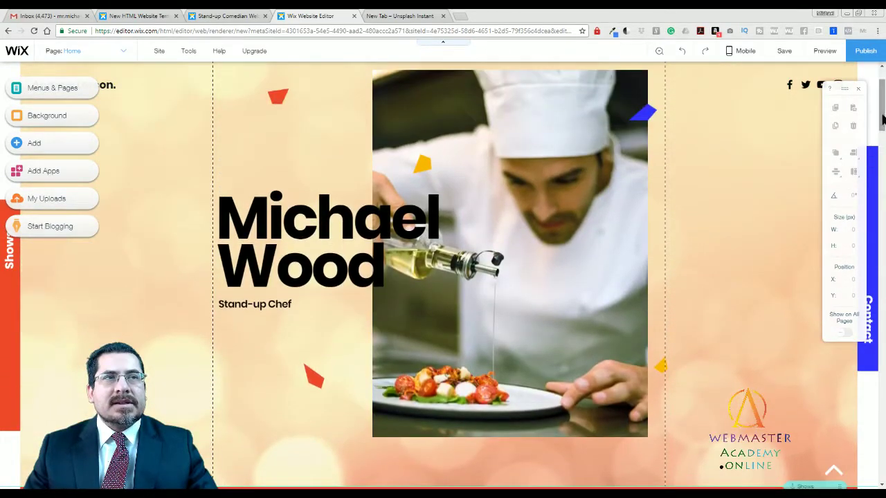
click(736, 191)
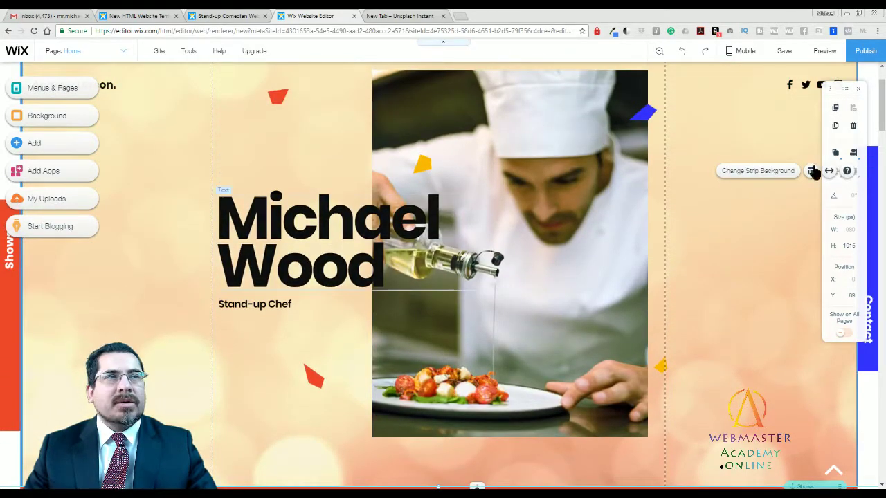
mouse_move(880, 122)
mouse_down()
mouse_move(881, 233)
mouse_move(878, 108)
mouse_up()
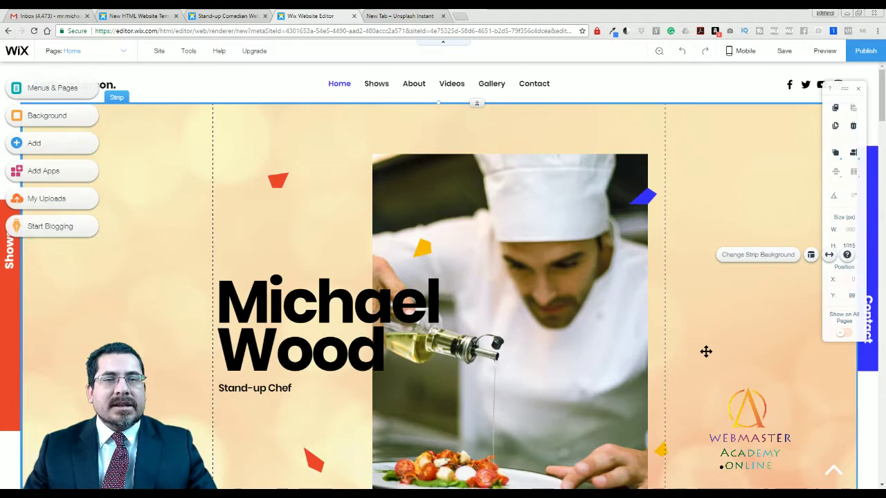
click(718, 140)
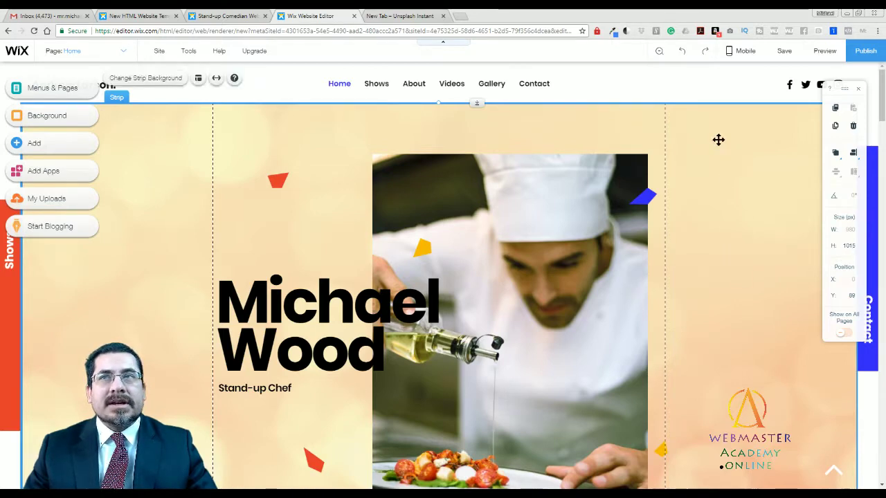
mouse_move(718, 126)
mouse_down()
mouse_move(719, 217)
mouse_move(719, 126)
mouse_up()
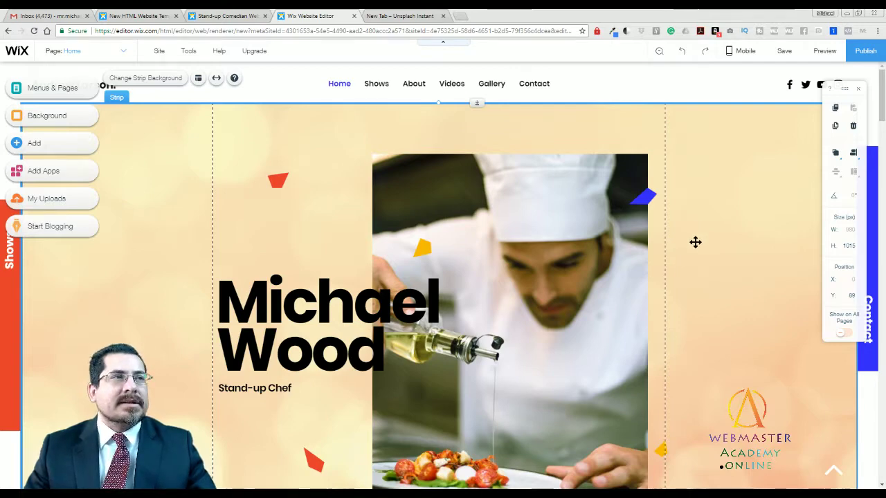
Scroll to the Shows section and select the Comedy Club events list widget.
scroll(694, 241, down, 3)
scroll(694, 242, down, 1)
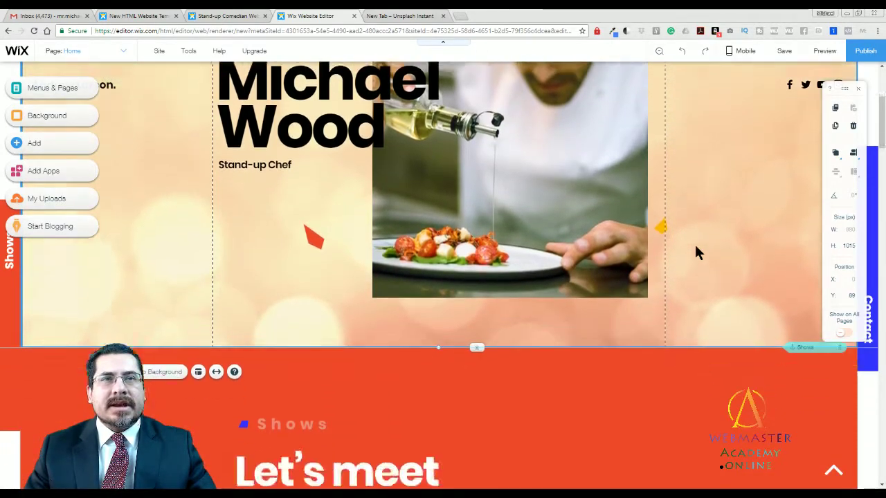
scroll(695, 247, up, 4)
scroll(757, 242, down, 3)
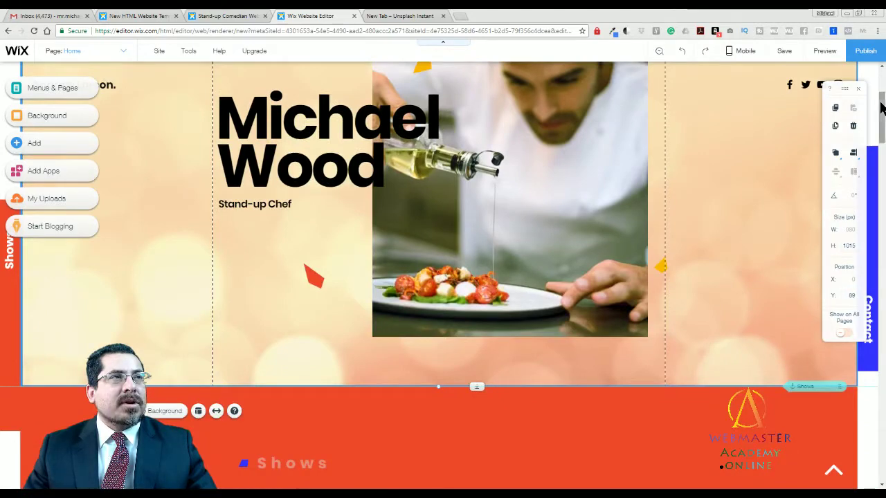
drag(880, 108, 880, 159)
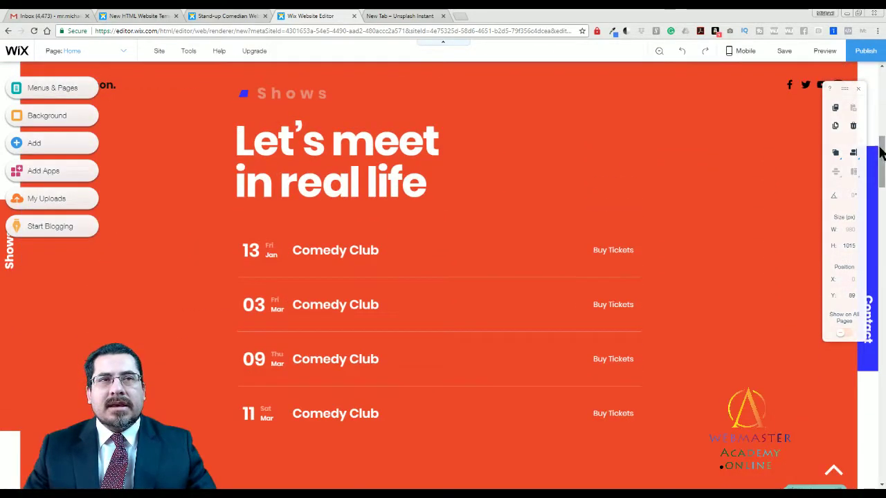
click(380, 247)
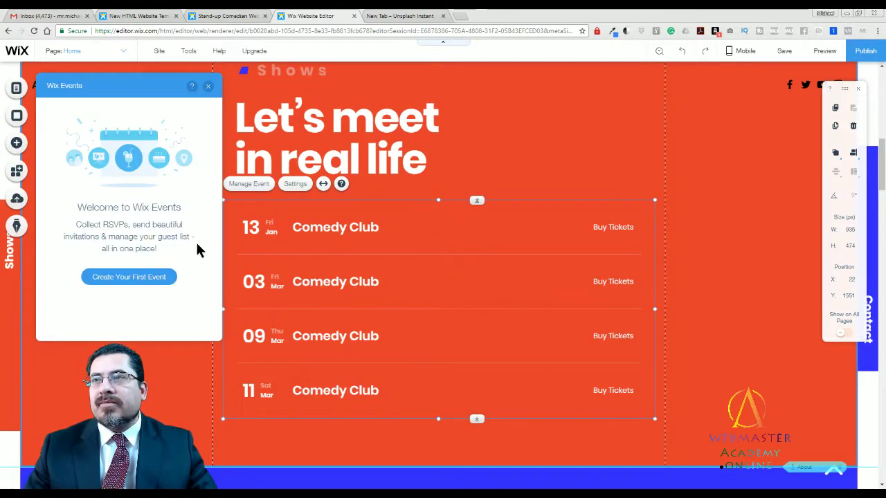
Start the first event and enter 'Cooking Demos' as its name.
click(153, 278)
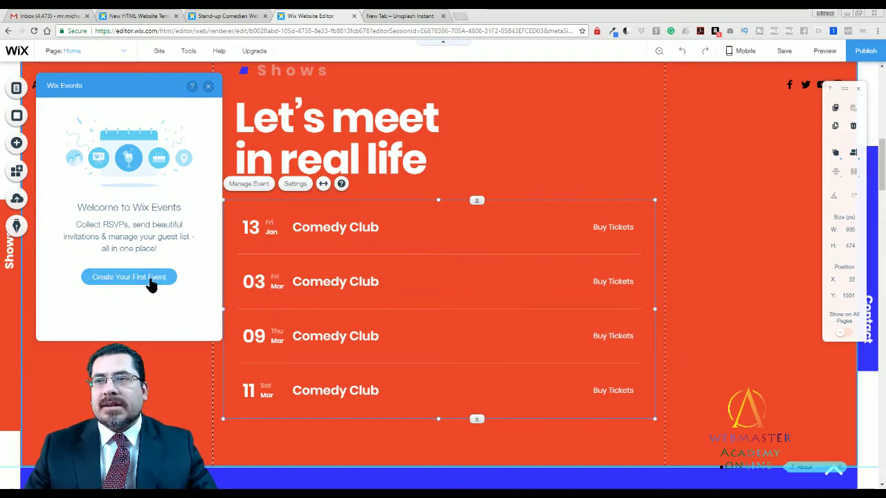
click(152, 280)
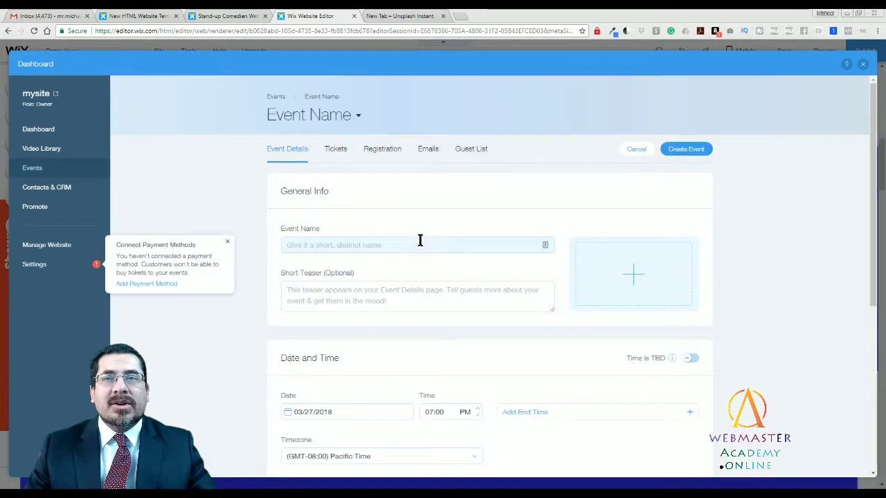
click(319, 245)
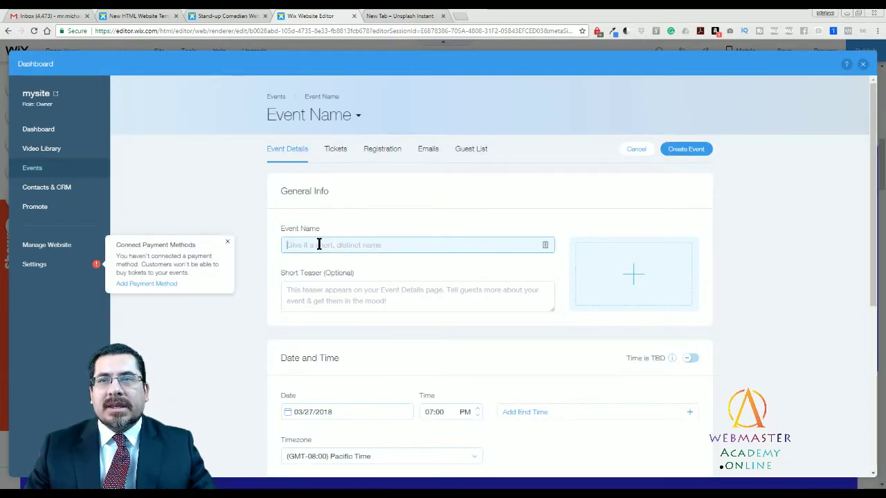
text(Co)
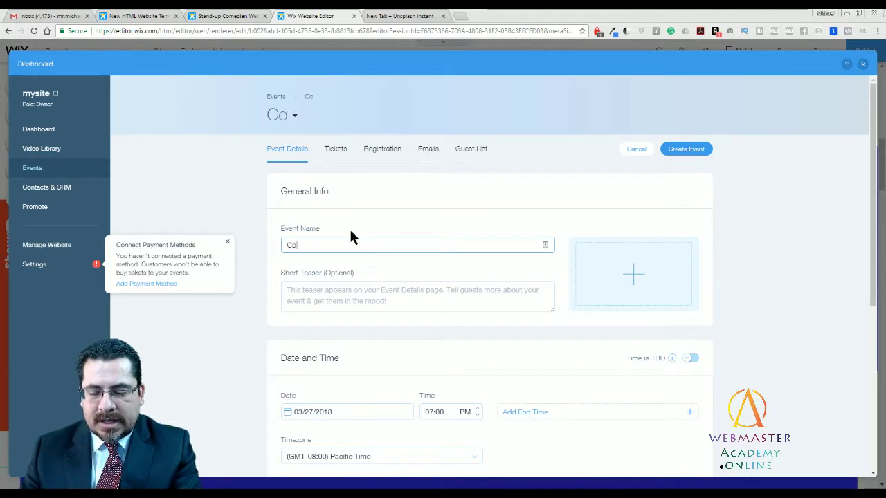
text(oking Demos)
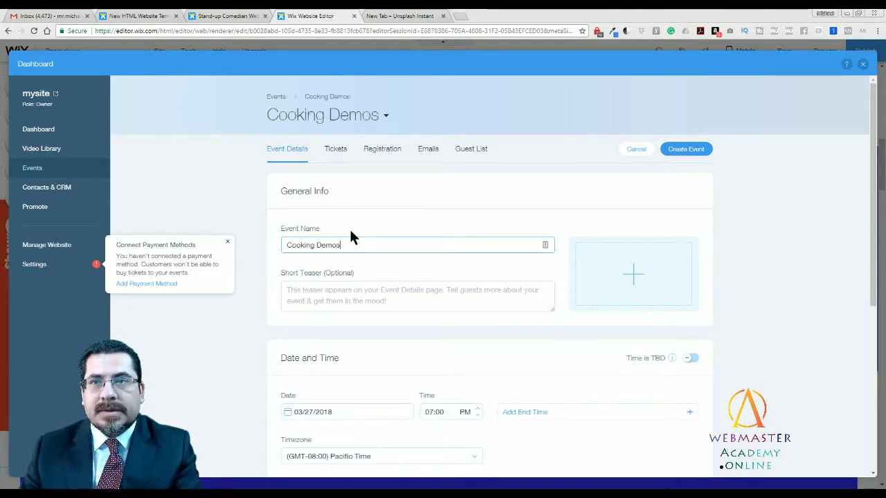
Search free Wix photos for 'food' and apply the Salad in a Jar image to the event.
click(635, 278)
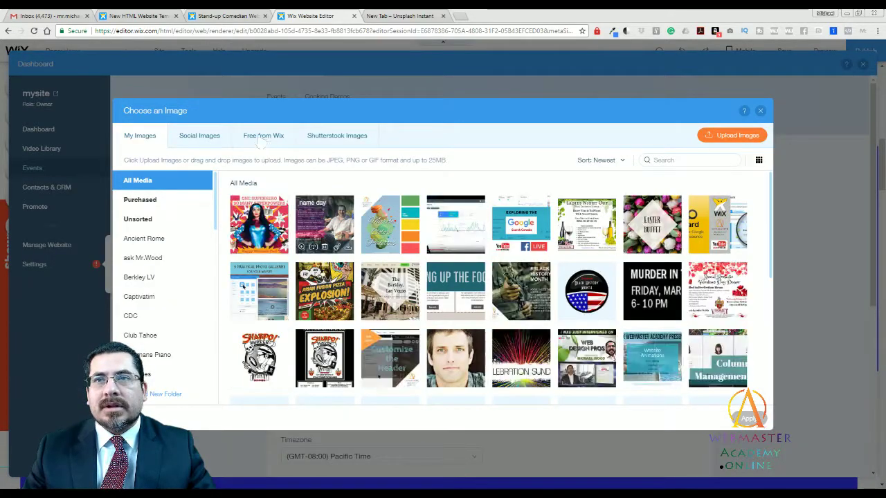
click(263, 135)
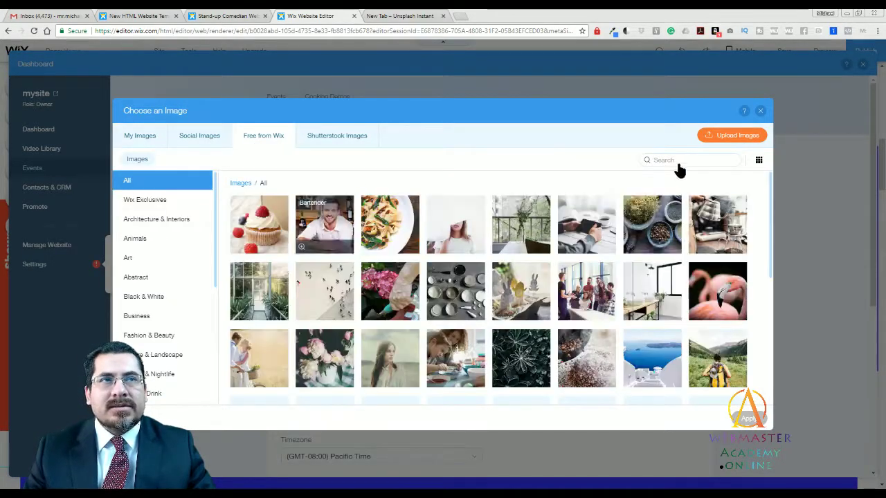
click(676, 161)
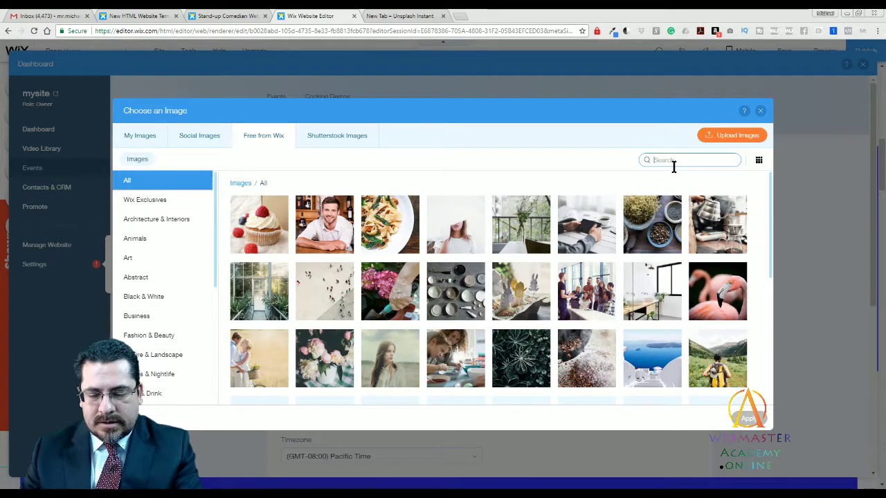
text(food)
key(Return)
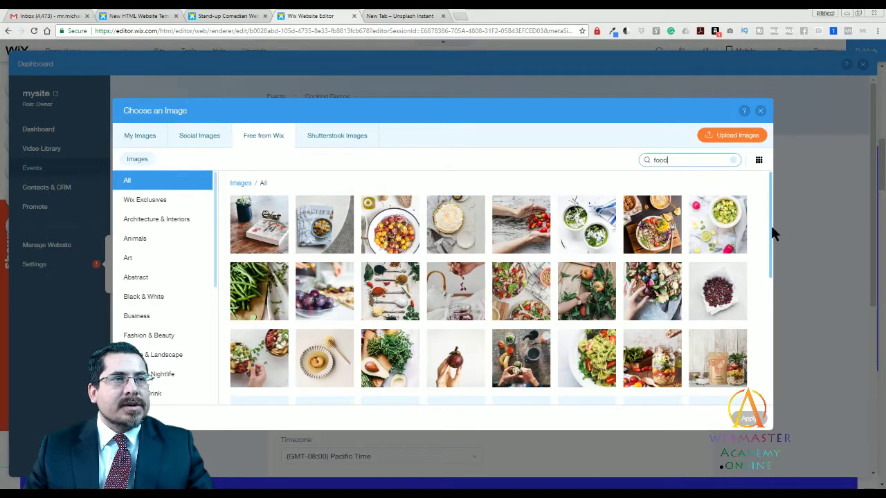
drag(769, 230, 773, 272)
click(652, 279)
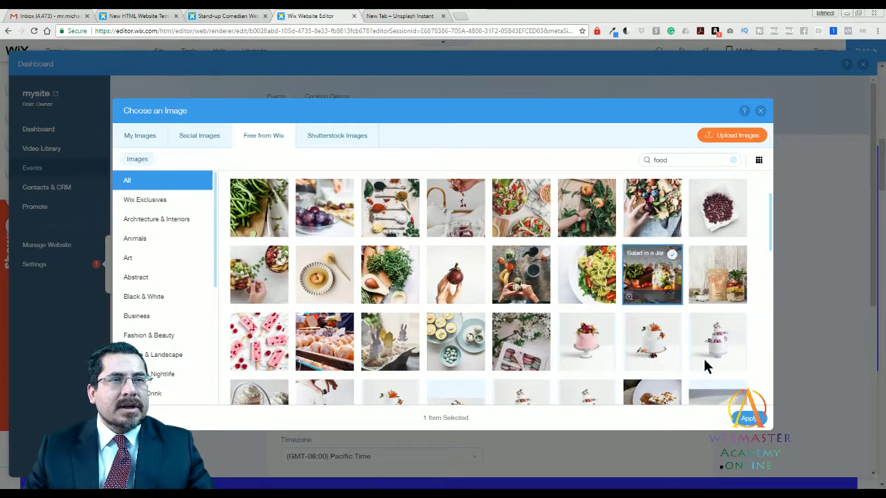
click(747, 418)
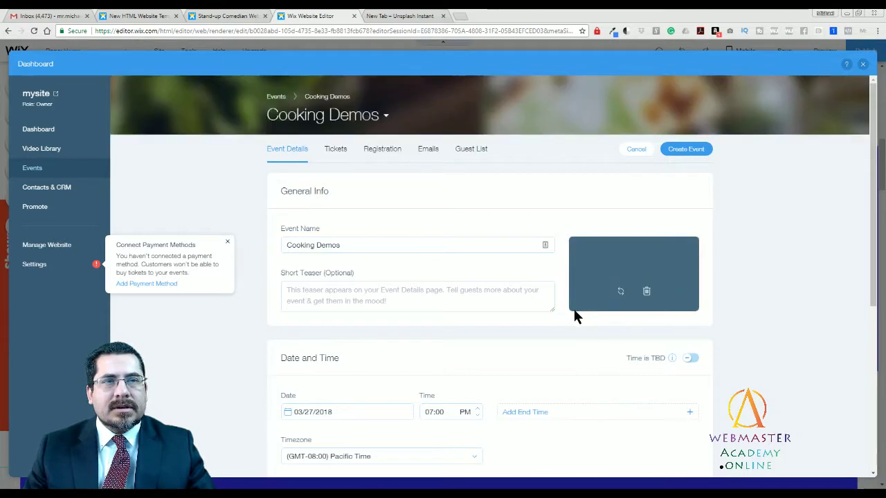
Write the teaser 'Learn how to make salads that store well in jars.'.
click(470, 296)
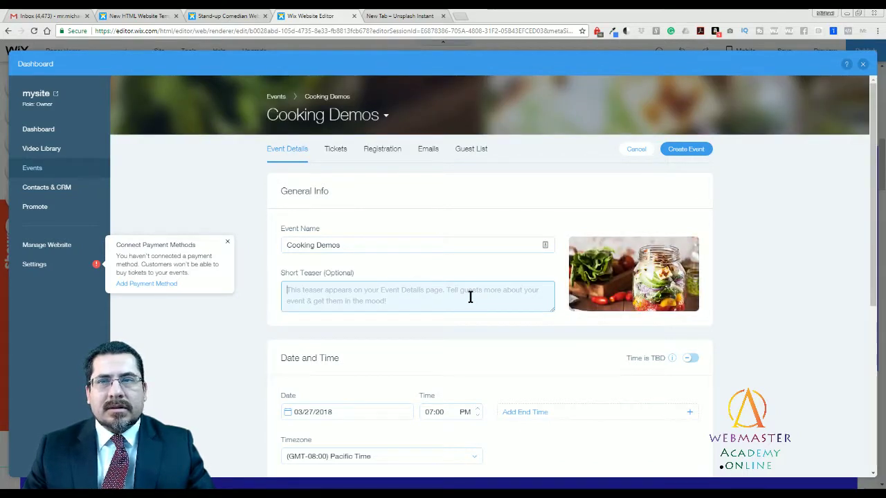
text(Learn how to make)
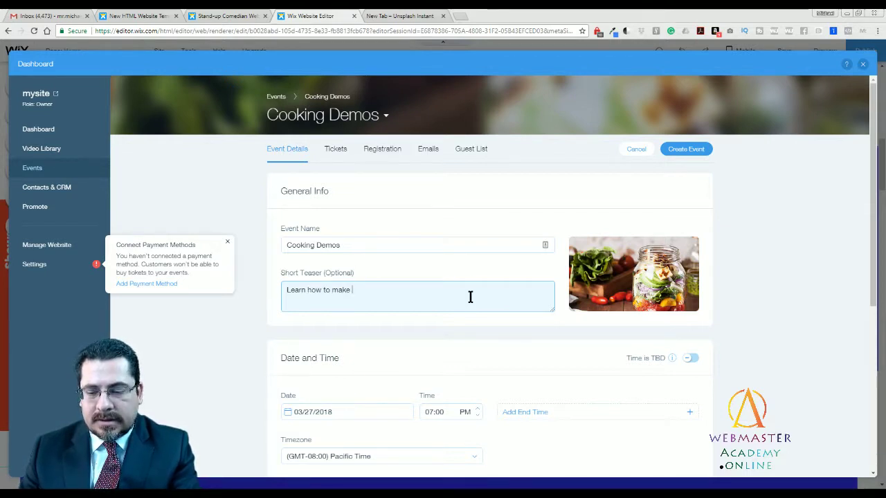
text( salad i)
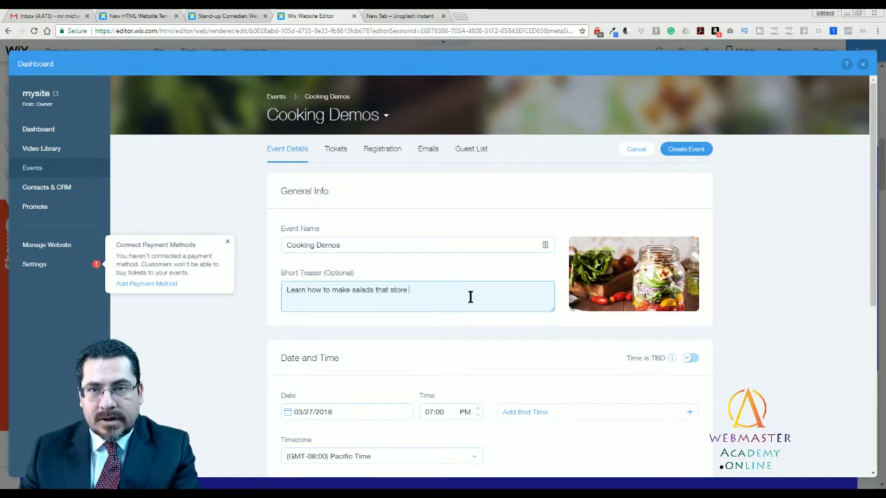
text(in )
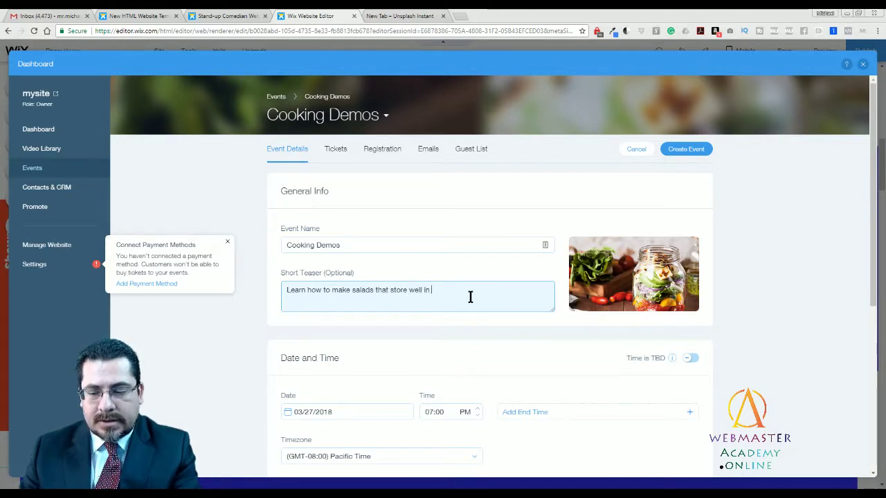
text(jars.)
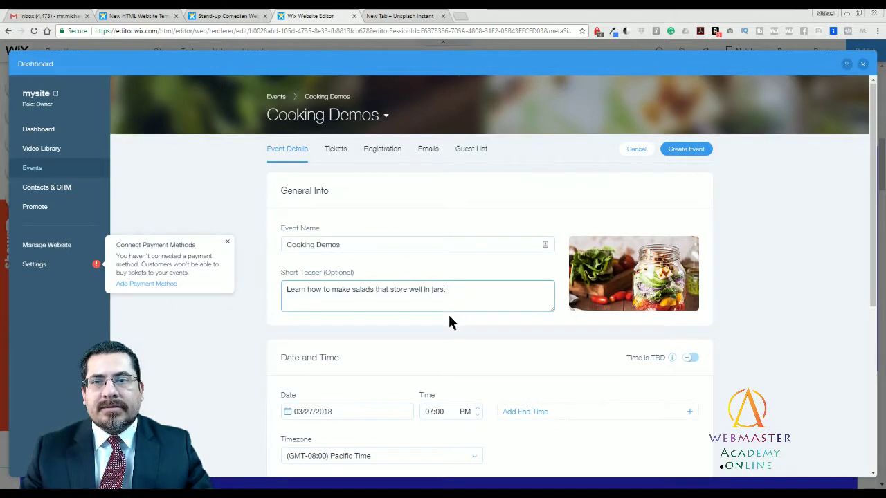
scroll(380, 276, down, 2)
scroll(326, 200, up, 2)
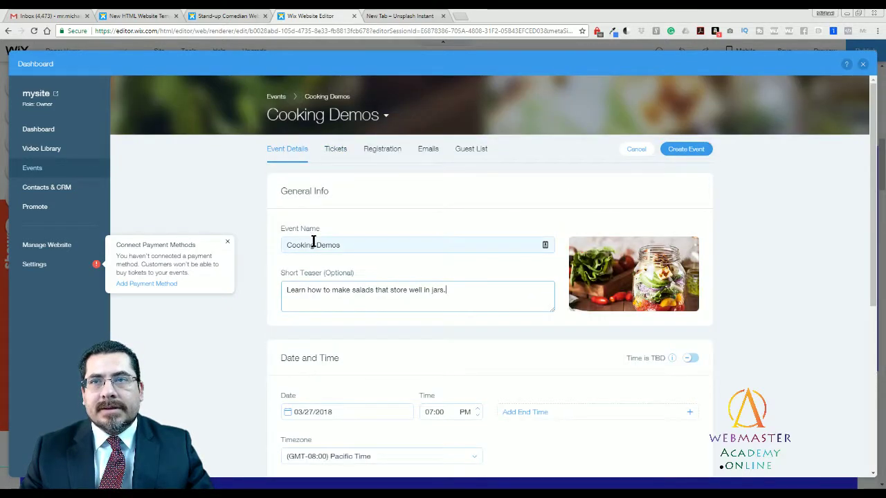
Rename the event to 'Salad in a Jar Demos' and end the teaser with 'Come join us.'.
double_click(304, 245)
text(Sald)
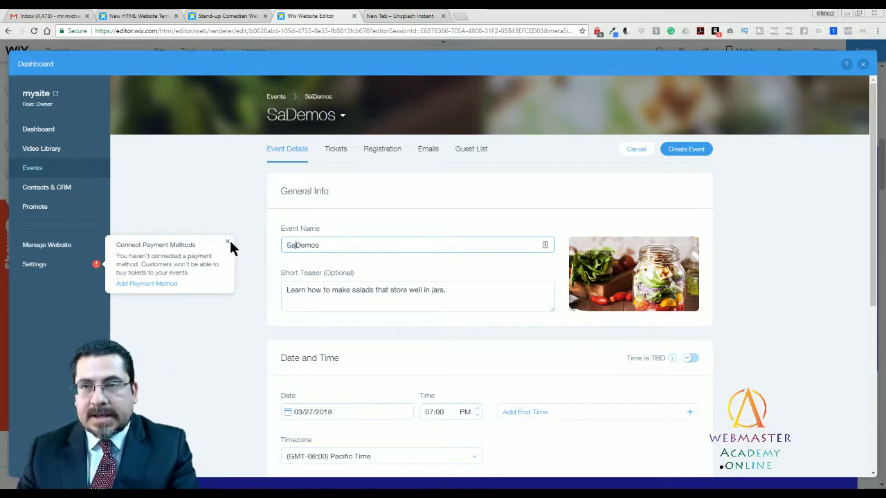
key(BackSpace)
key(BackSpace)
text(ad)
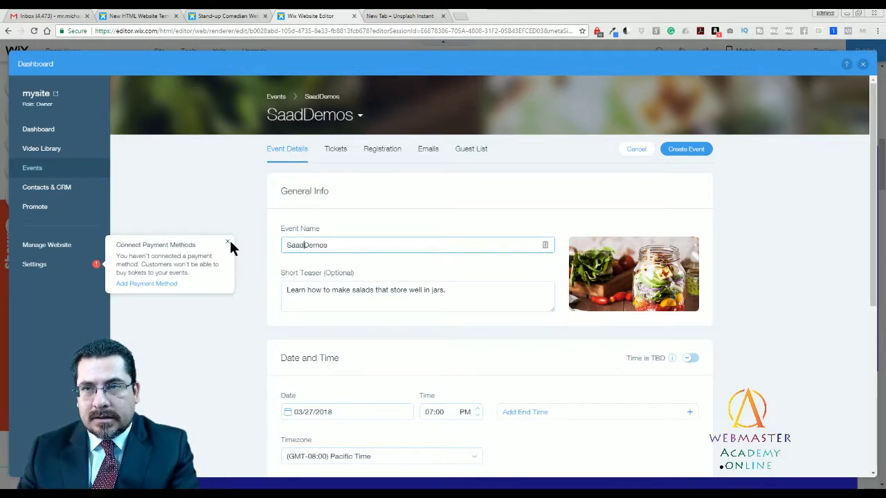
key(BackSpace)
key(BackSpace)
text(lad in a )
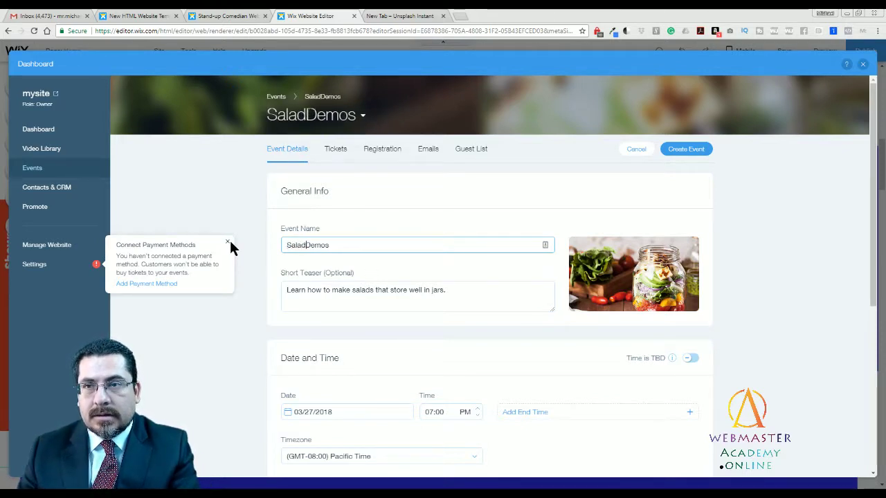
text(Jar)
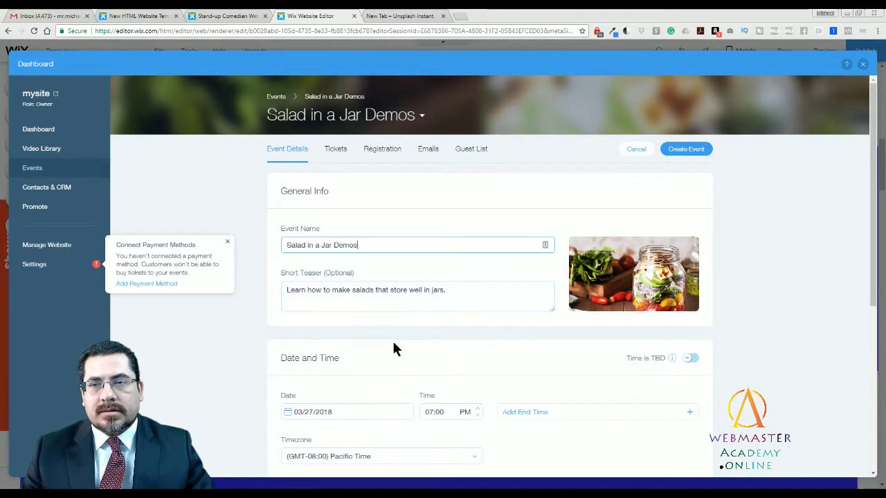
click(516, 299)
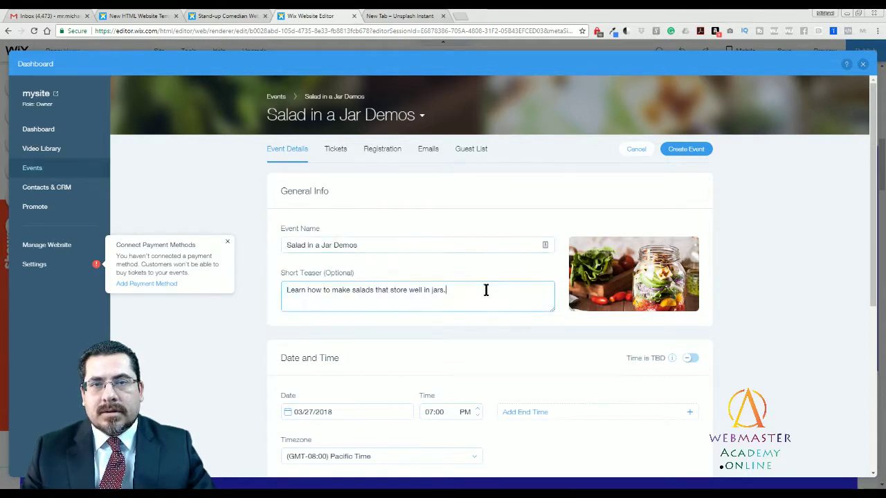
text(I)
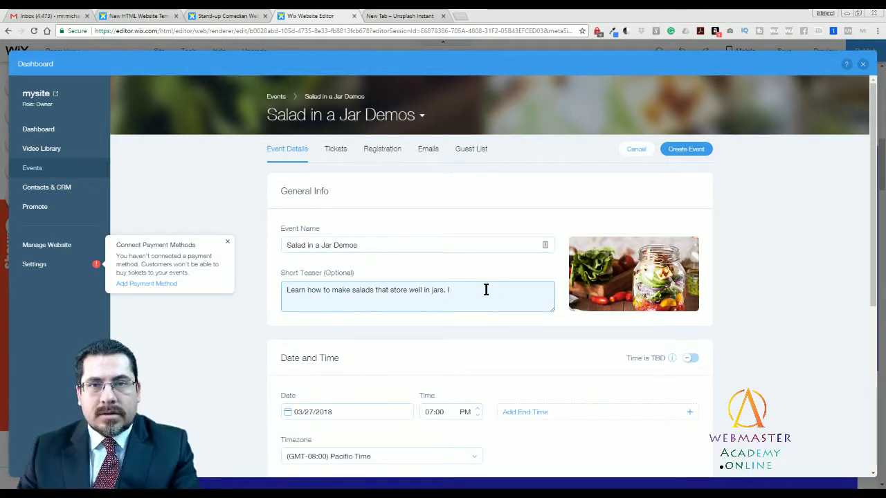
text(Come)
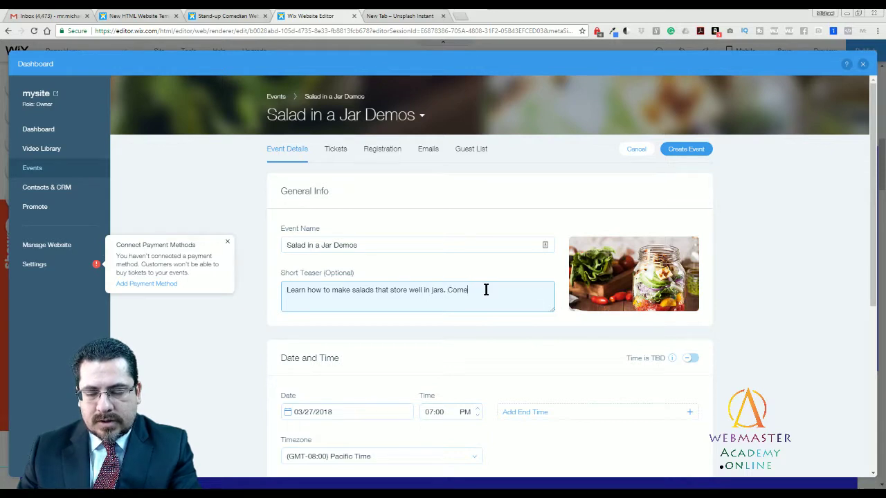
text( join us.)
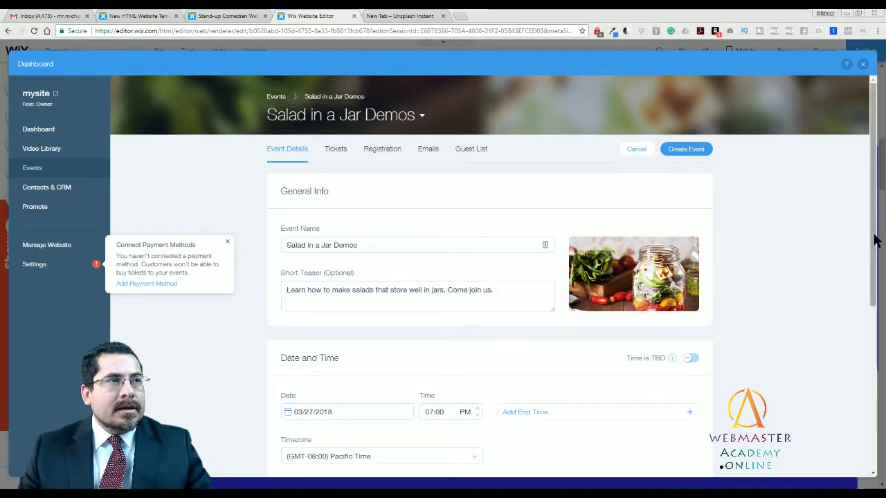
Toggle 'Time is TBD' on and off, then add end date 03/27/2018 and end time 11:00 PM.
scroll(873, 247, down, 3)
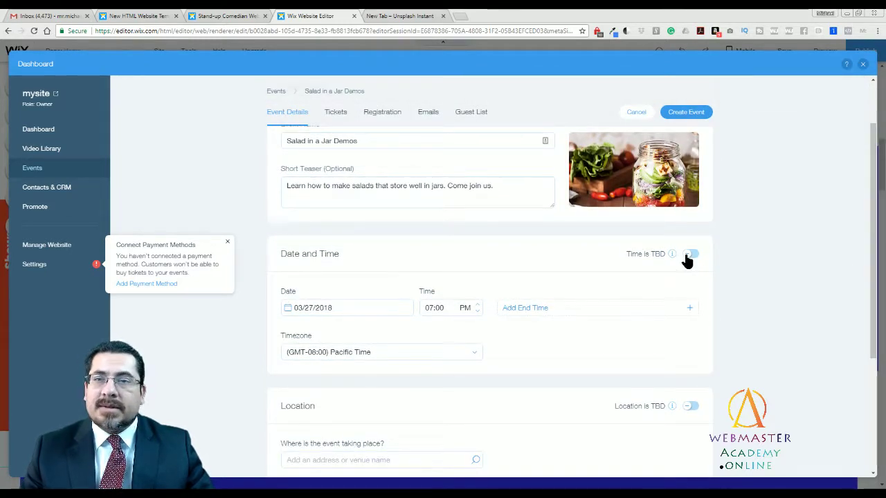
click(690, 255)
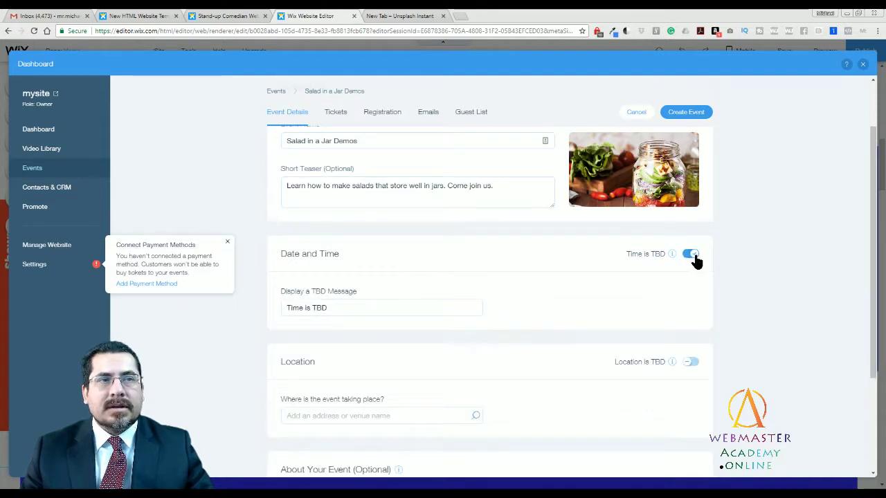
click(691, 255)
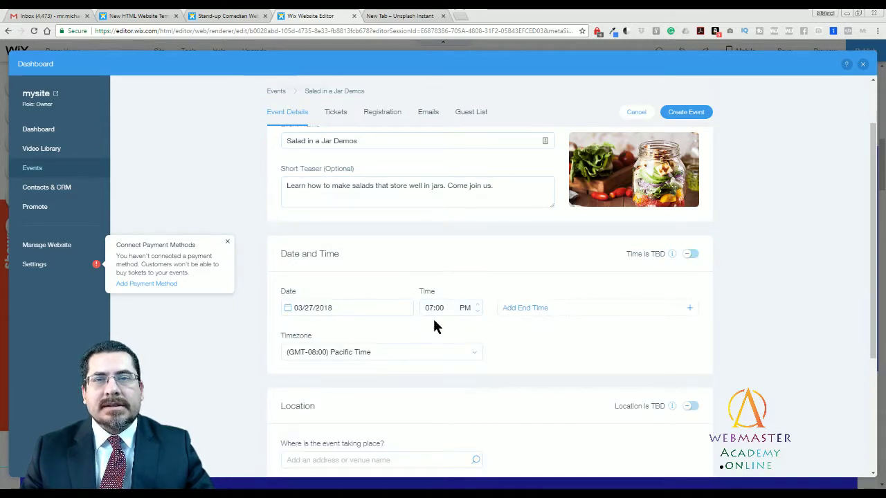
click(525, 308)
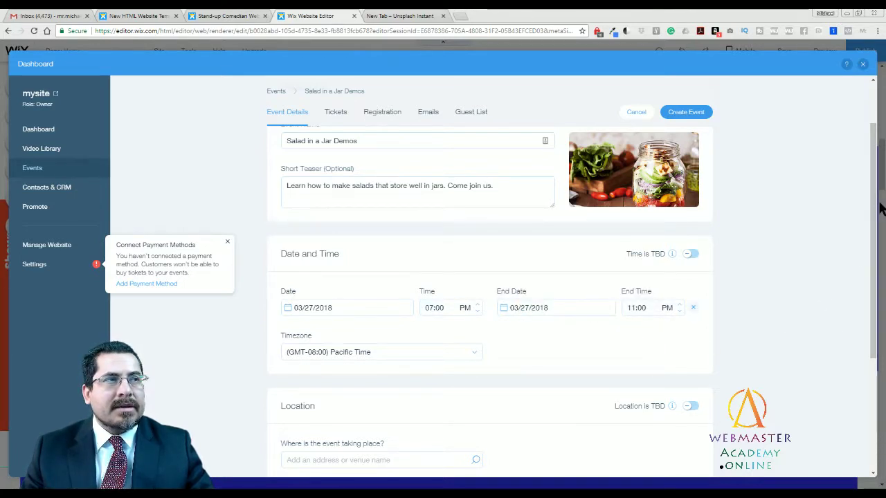
drag(873, 236, 873, 296)
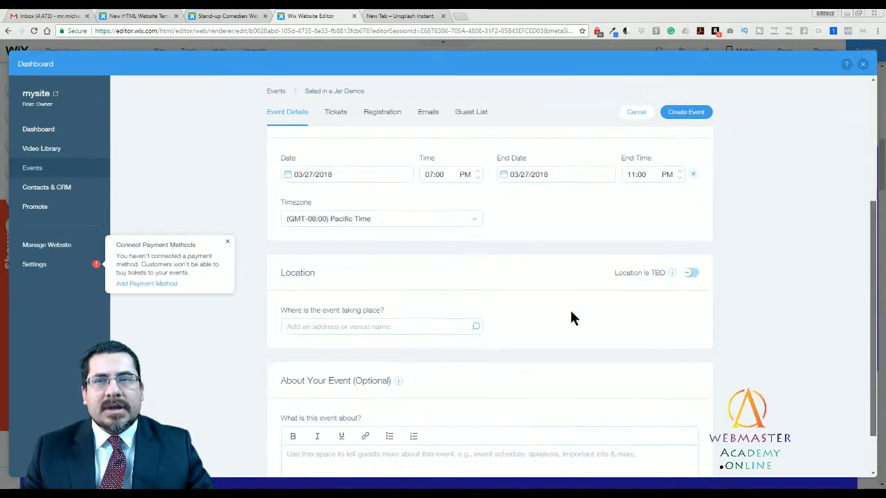
Search 'Mission' for the location and pick Mission Inn Avenue, Riverside, CA, USA.
click(386, 316)
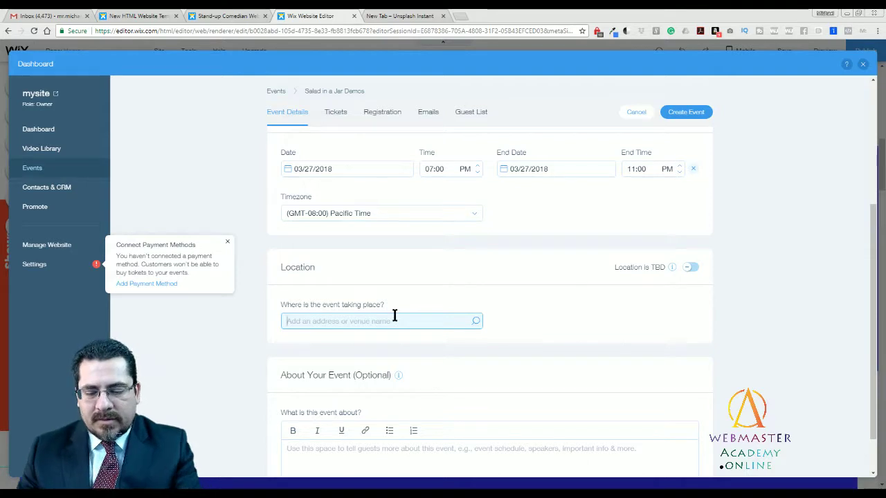
text(Mission)
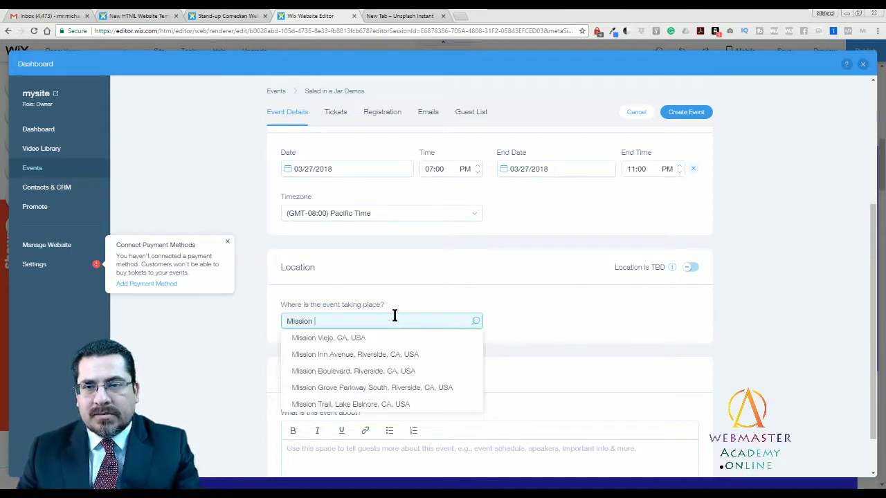
click(398, 354)
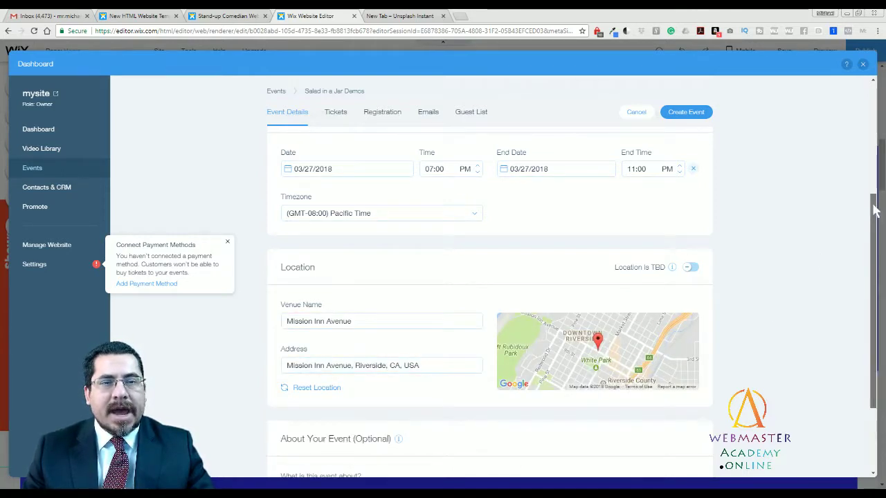
drag(872, 225, 873, 256)
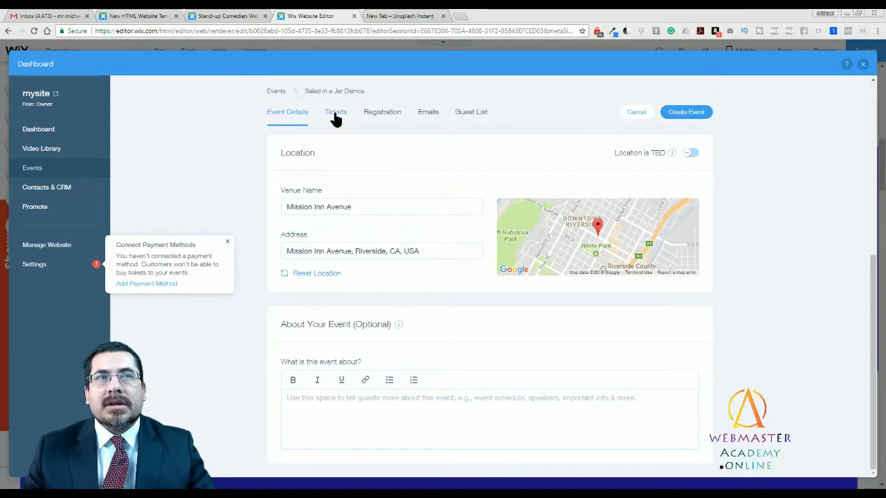
Cancel the unsaved-changes prompt, create the Salad in a Jar Demos event, and reopen its Tickets tab.
click(335, 119)
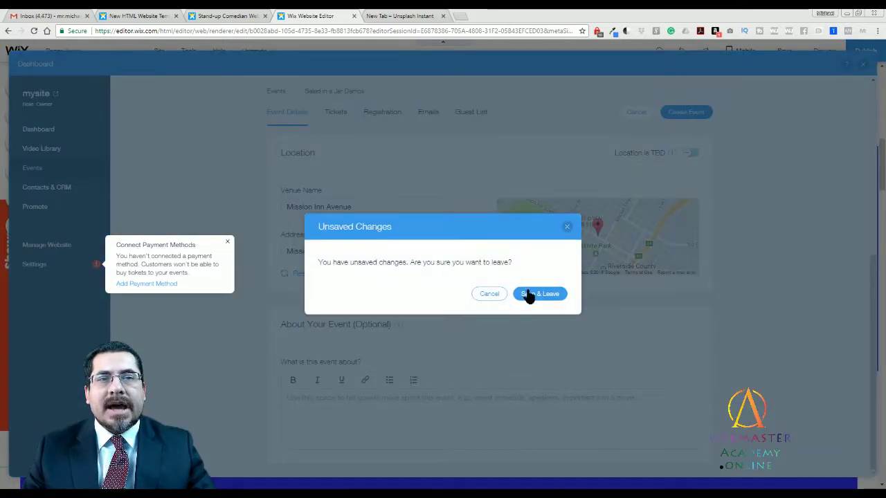
click(491, 295)
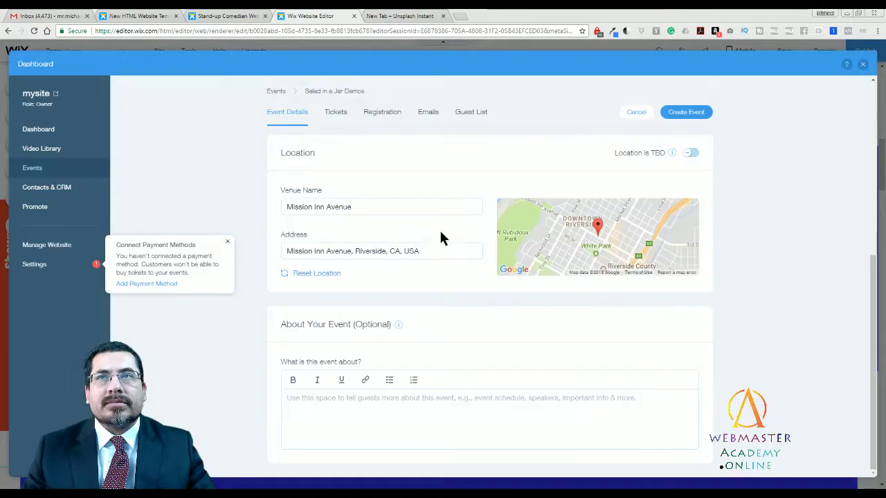
scroll(692, 406, up, 4)
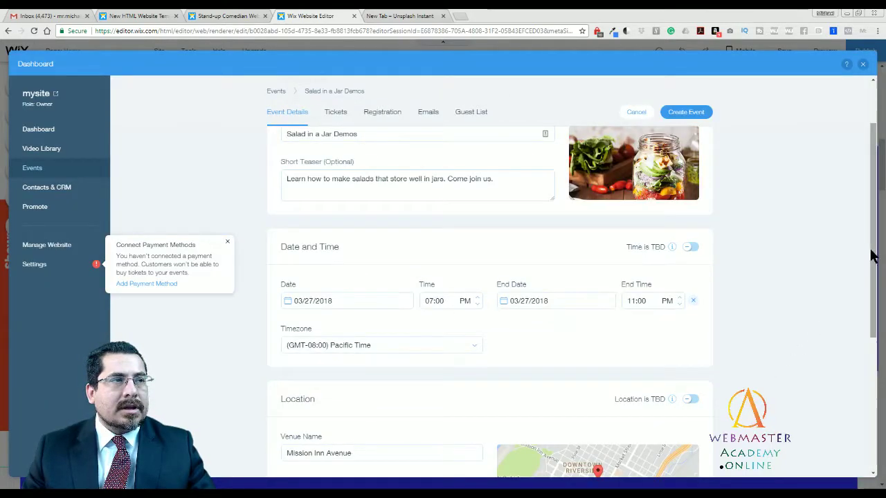
scroll(873, 223, up, 2)
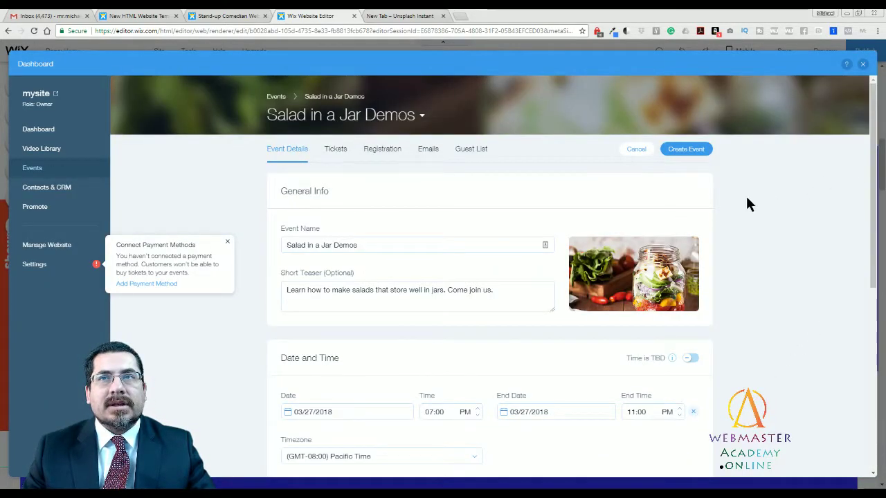
click(686, 150)
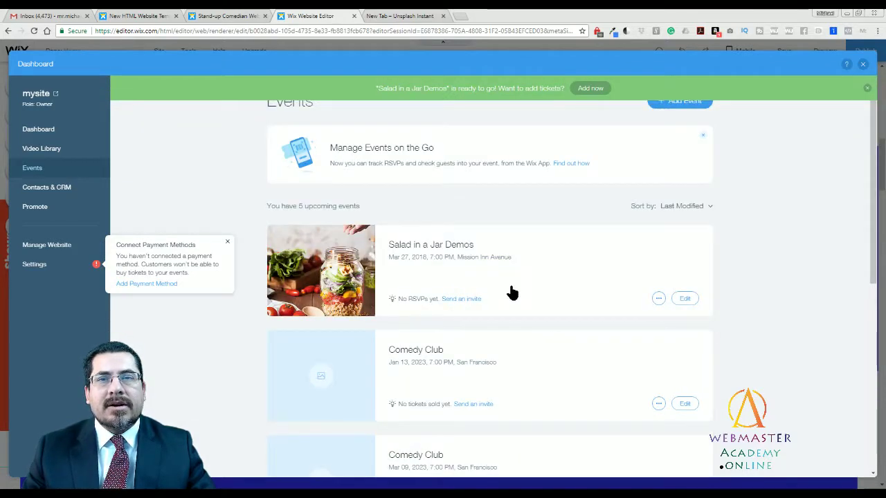
click(684, 298)
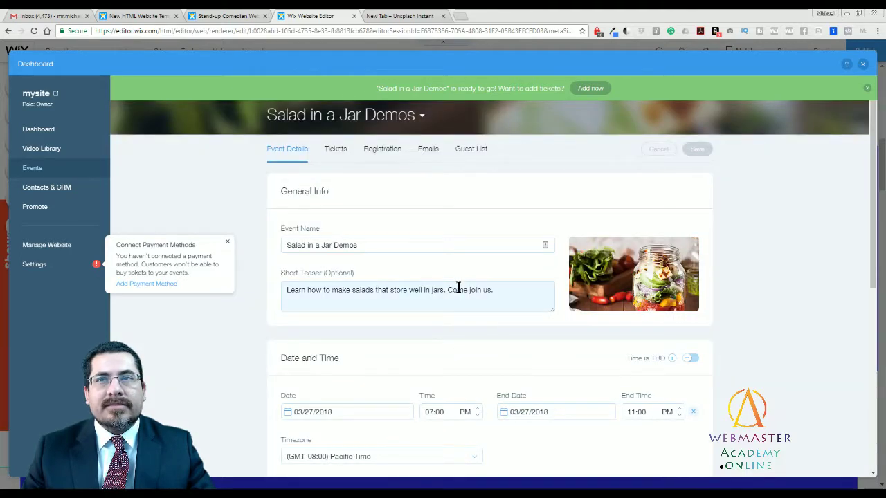
click(336, 151)
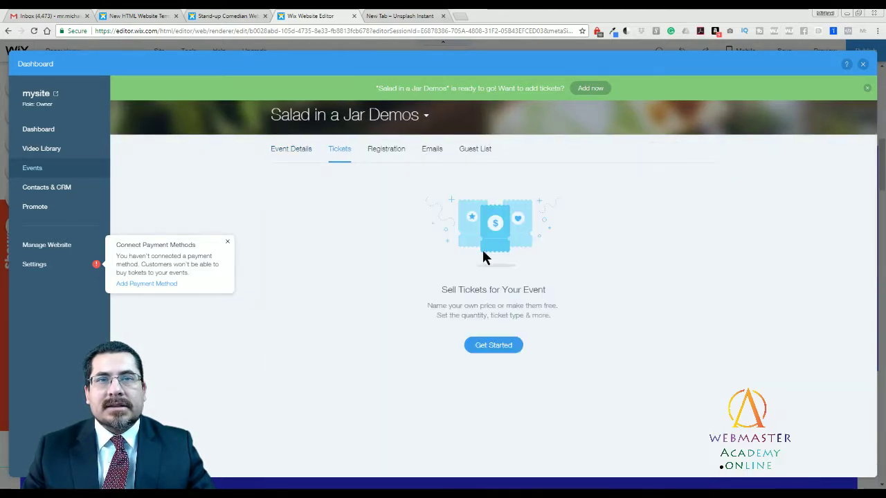
Set up a free ticket named 'VIP FREE Tickets' with a limit of 30.
click(489, 346)
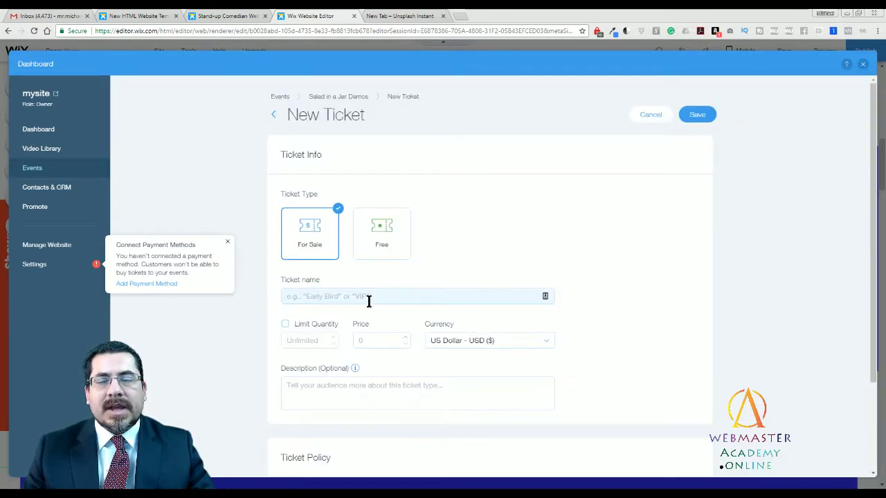
click(380, 233)
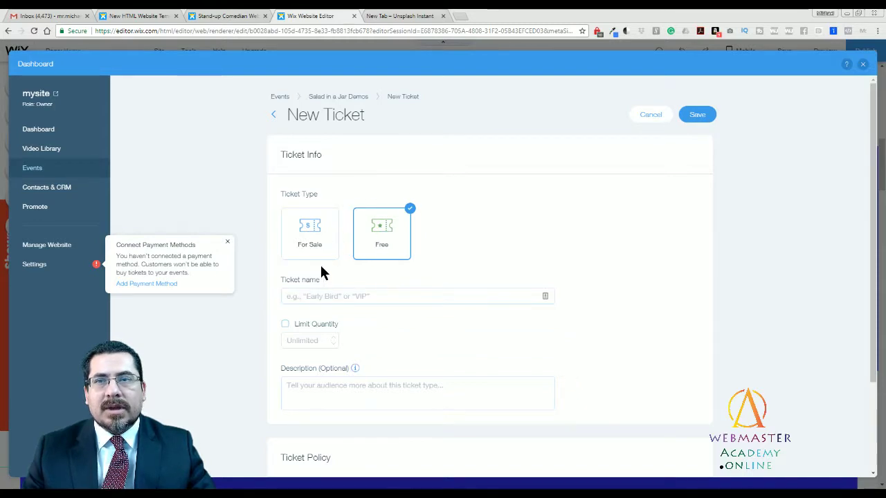
click(338, 295)
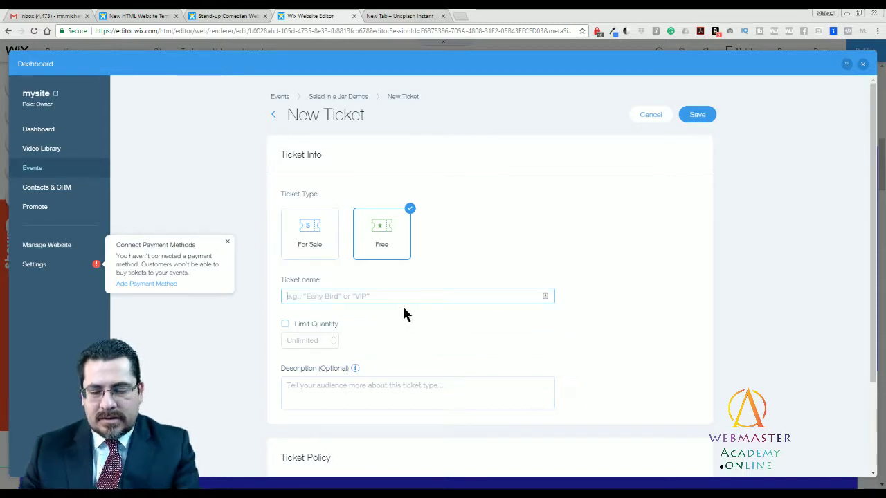
text(VIP D)
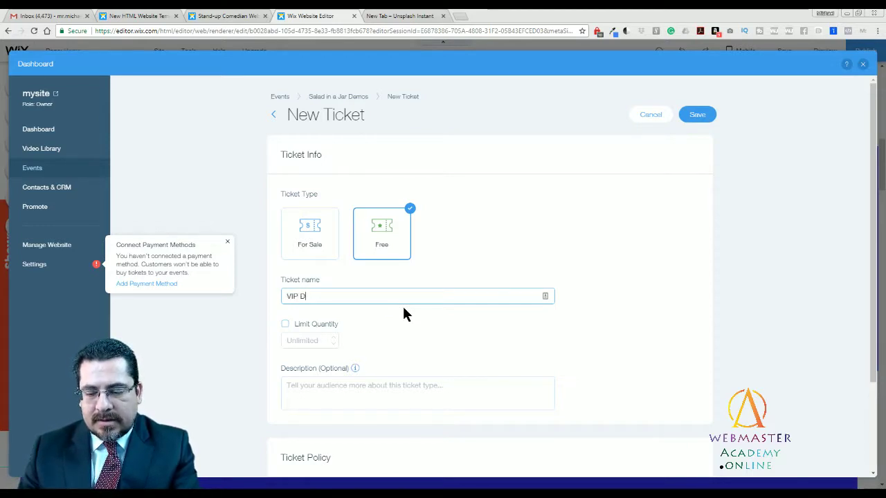
key(BackSpace)
text(FREE )
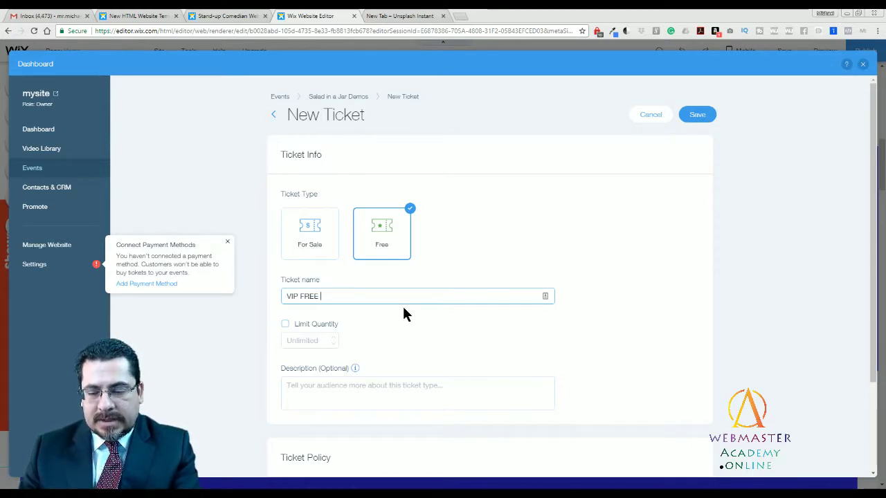
text(T)
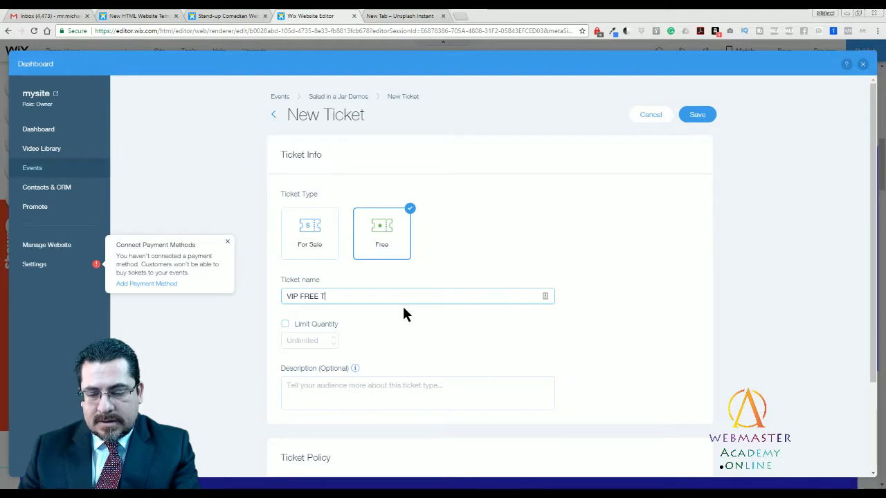
text(oickets)
click(286, 324)
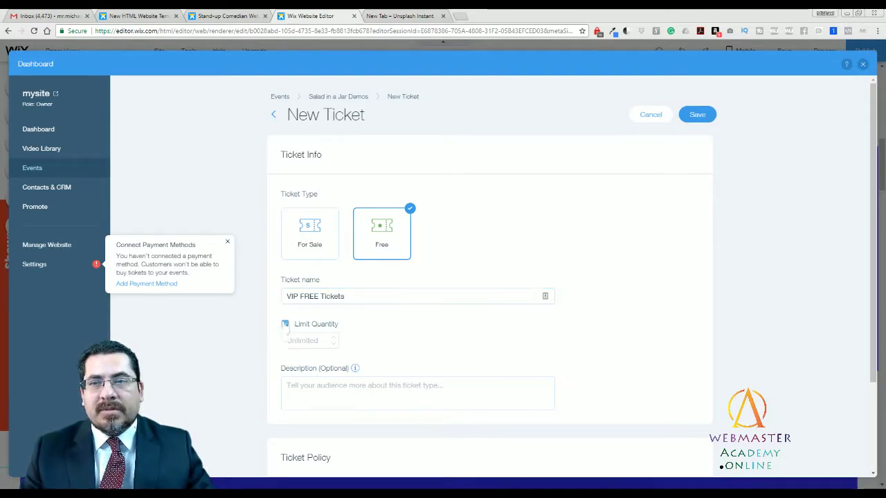
text(30)
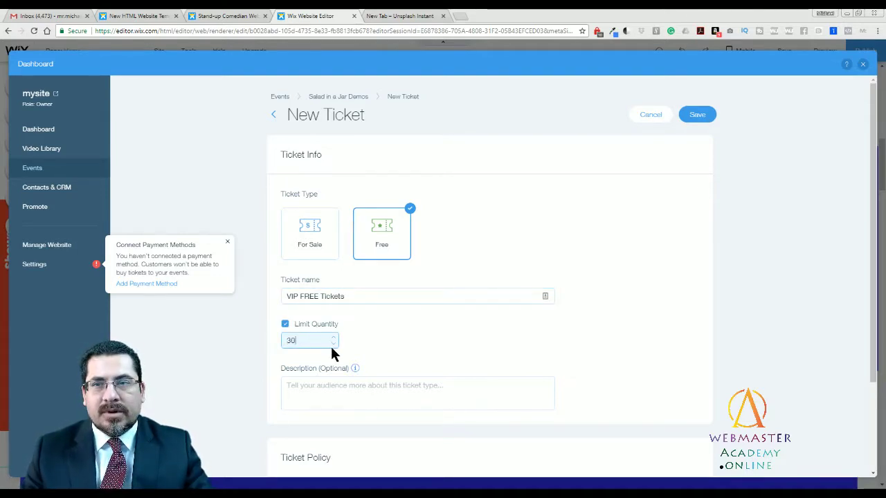
click(485, 350)
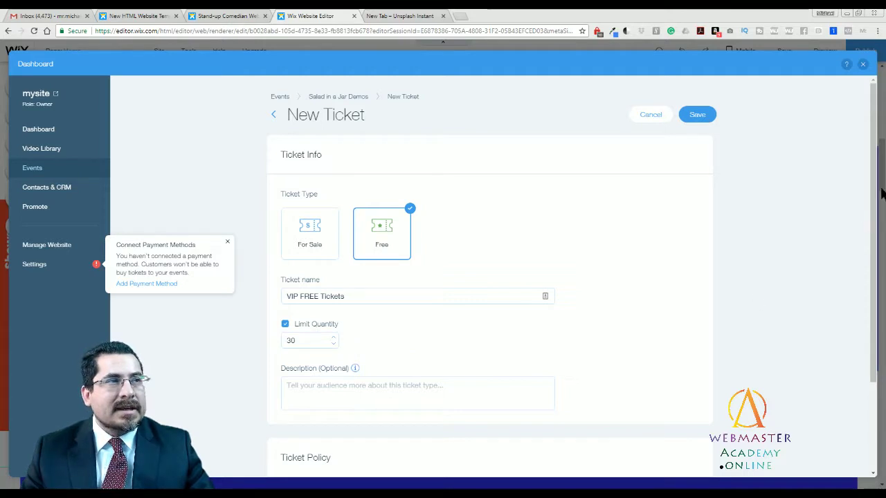
Review the default ticket policy and save the VIP FREE ticket.
drag(875, 198, 875, 293)
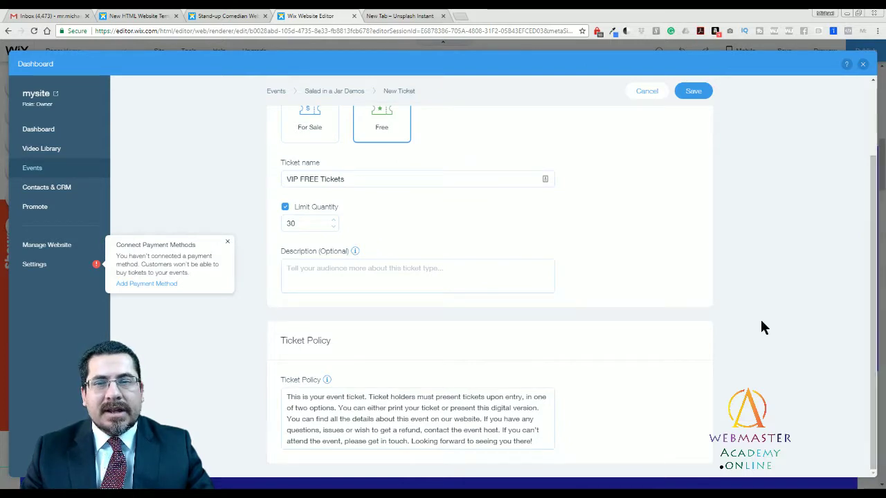
click(545, 419)
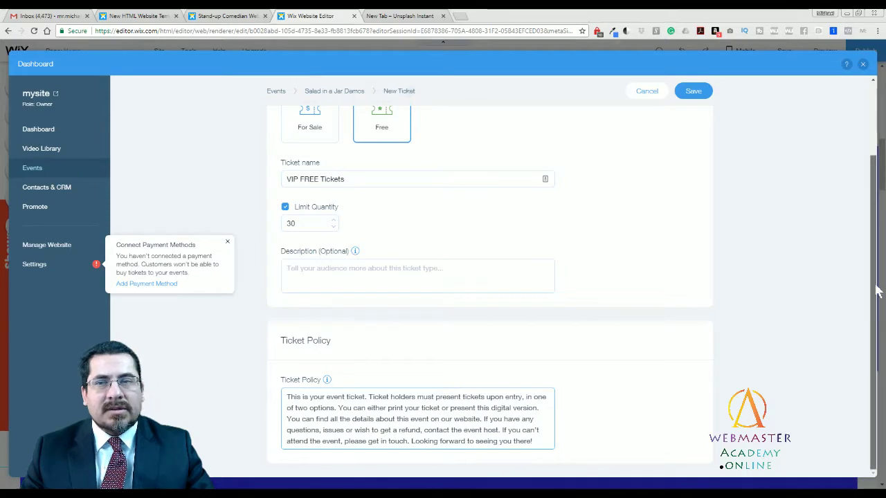
drag(878, 290, 873, 180)
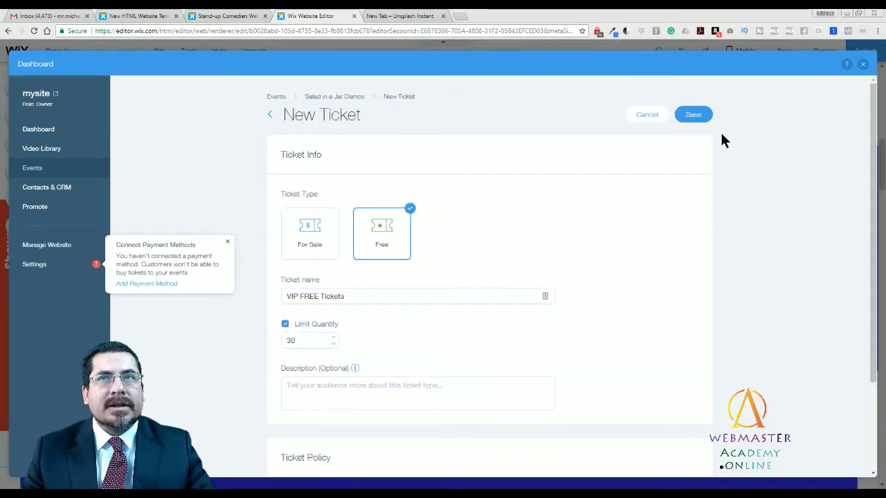
click(695, 115)
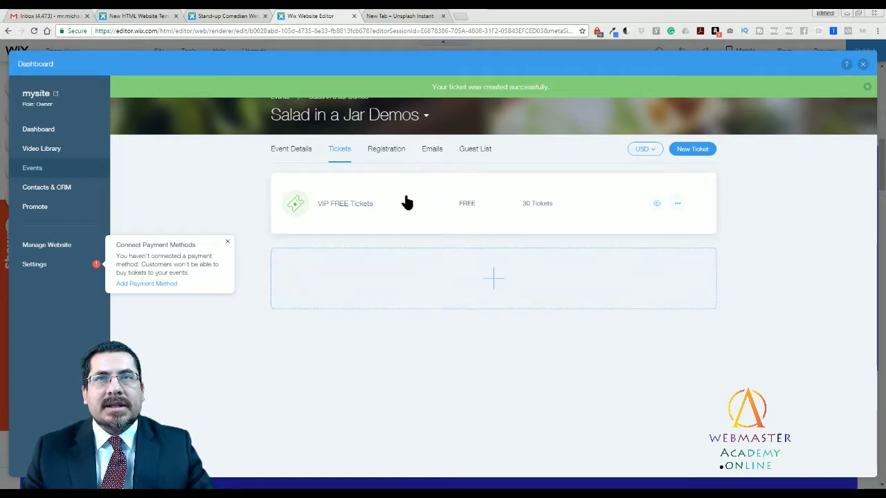
click(389, 153)
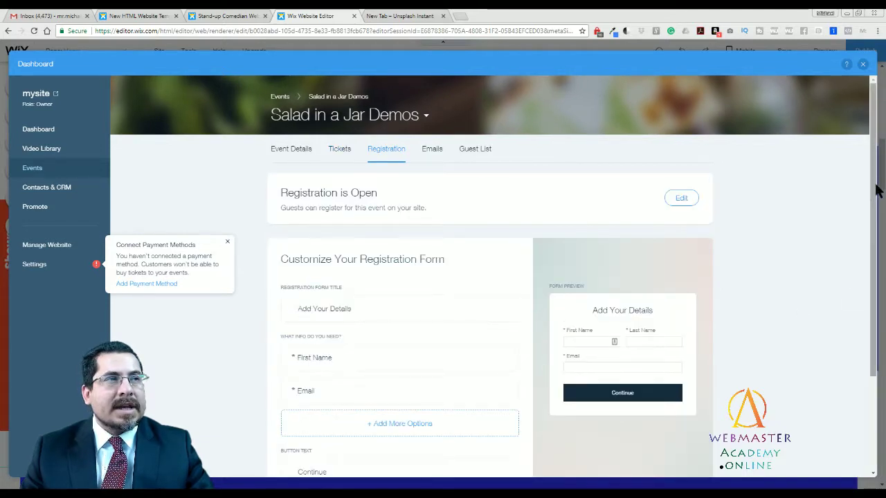
scroll(875, 196, down, 3)
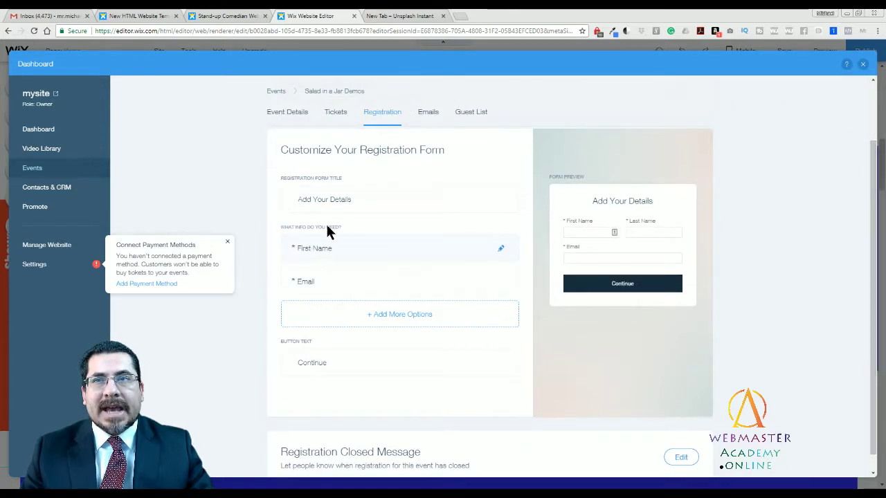
click(398, 317)
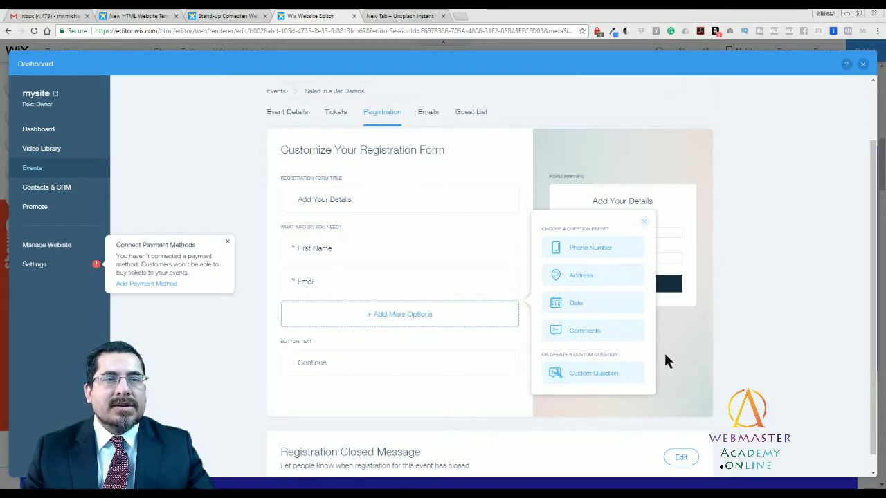
click(644, 224)
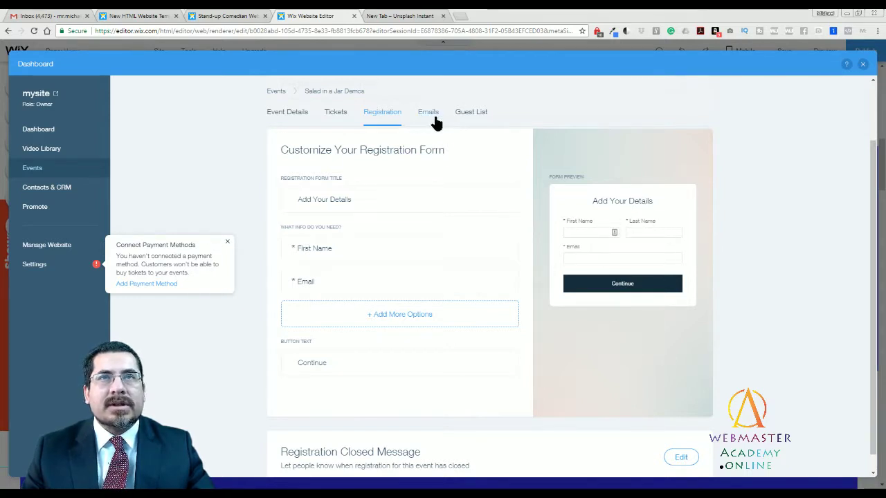
Look over the event's Guest List and Emails tabs, then go back to the Events list.
click(470, 115)
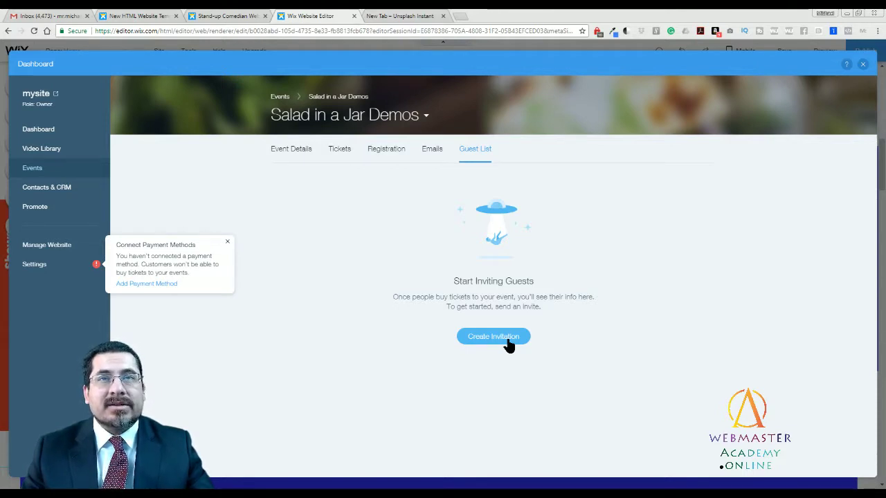
click(431, 150)
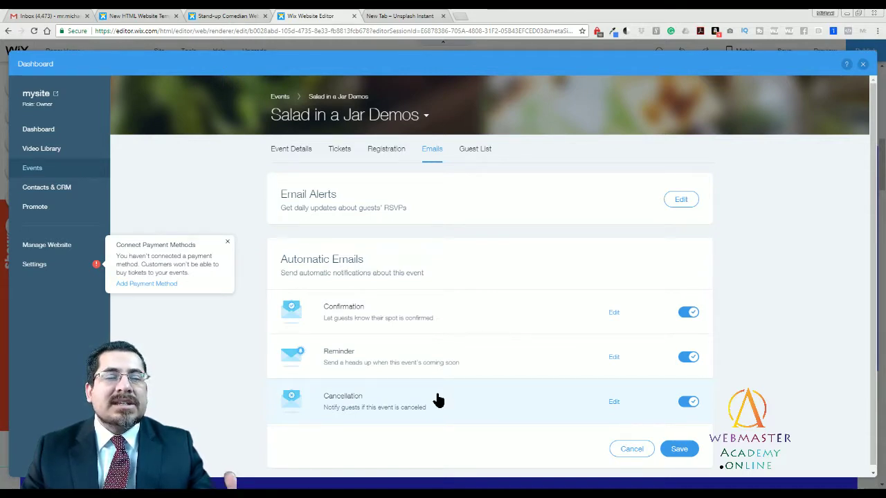
click(280, 97)
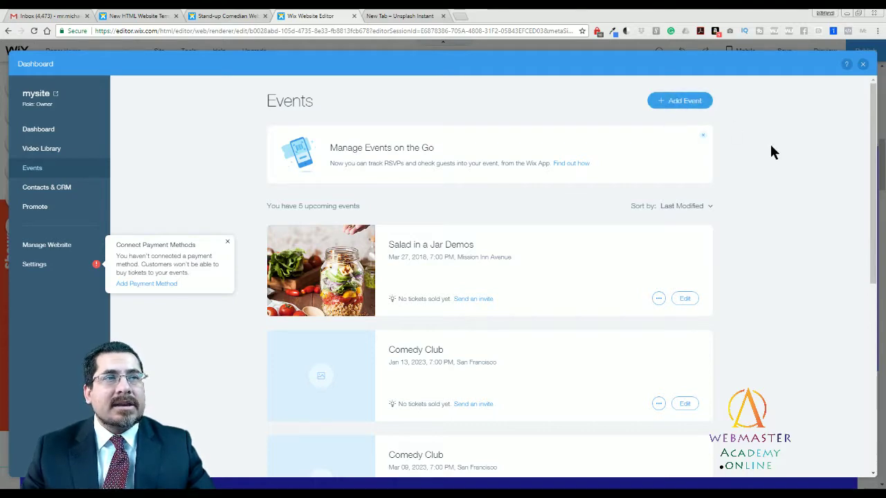
Set the Shows widget to A Single Event (Salad in a Jar Demos) and widen it to reveal the jar photo.
click(862, 64)
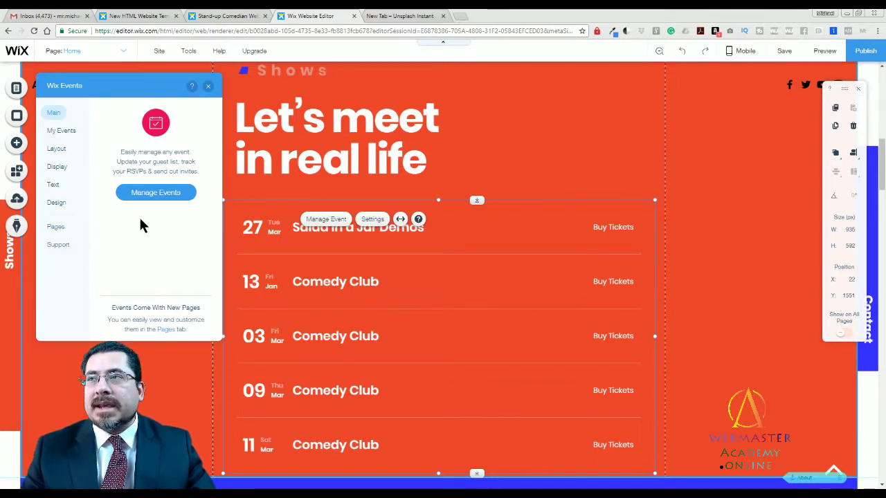
click(67, 131)
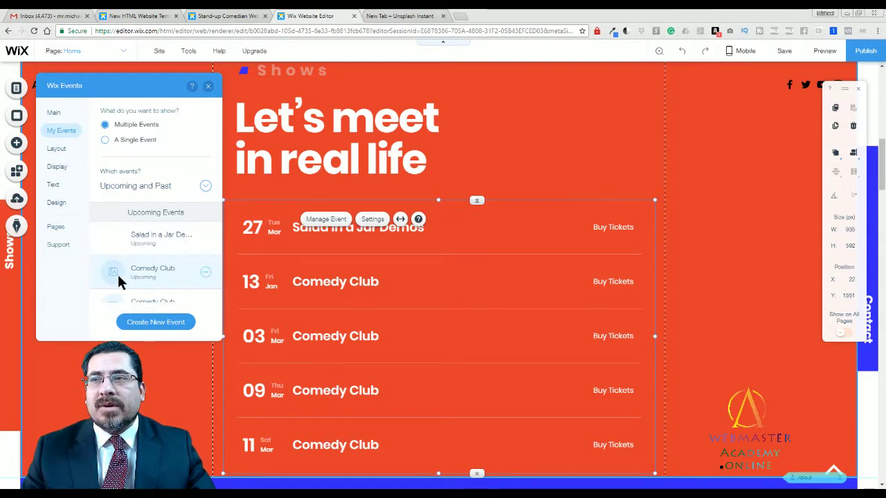
click(104, 140)
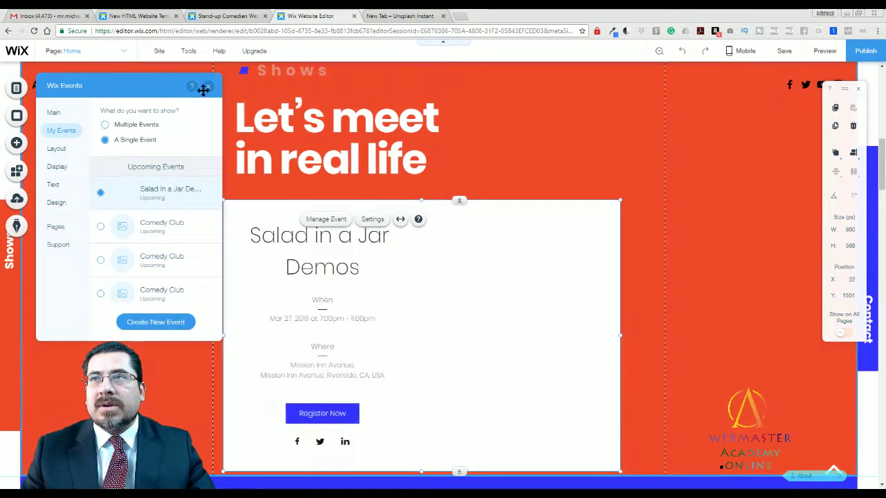
click(208, 87)
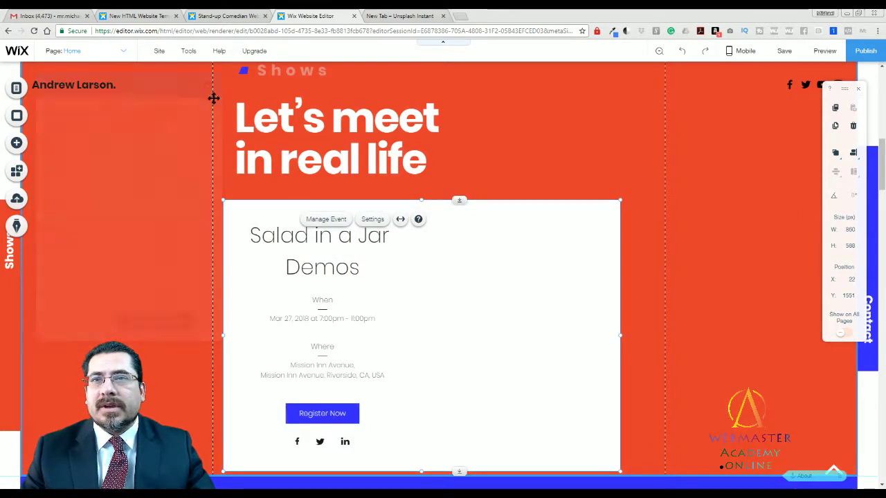
drag(621, 336, 653, 336)
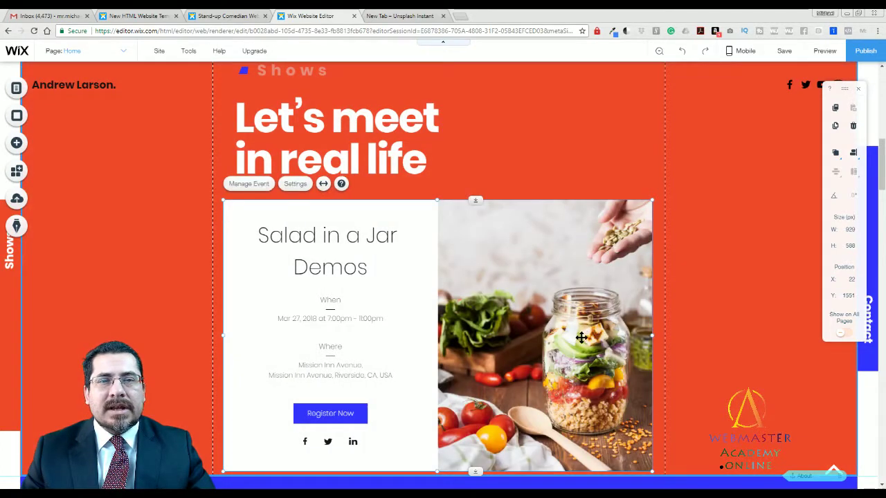
click(708, 334)
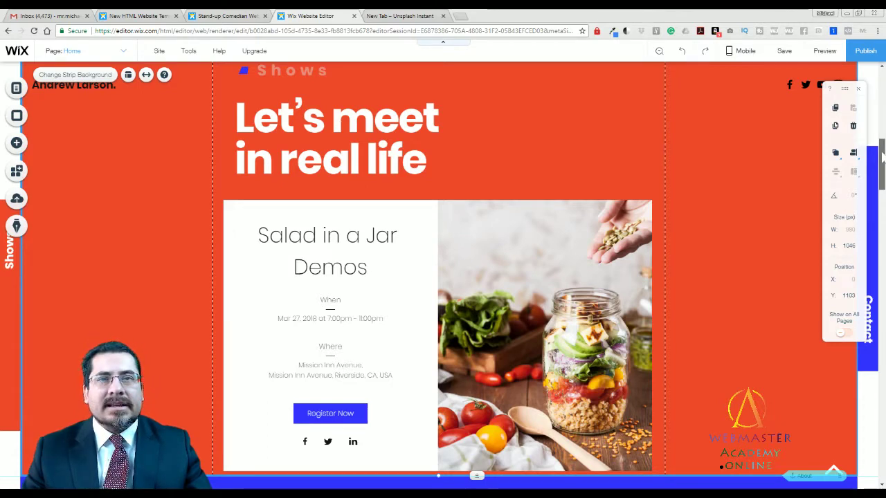
Scroll down past the 'How it all started' strip to the 'Mom, I'm on TV!' Videos section.
scroll(882, 158, down, 1)
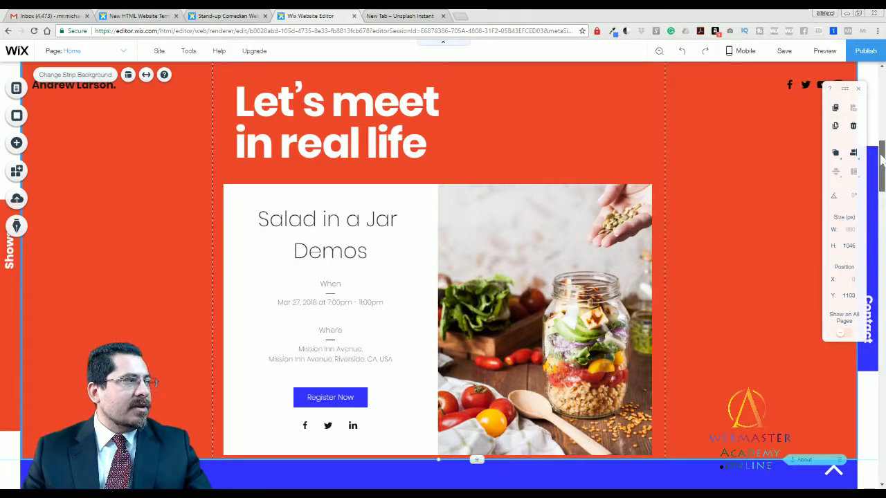
scroll(881, 158, down, 5)
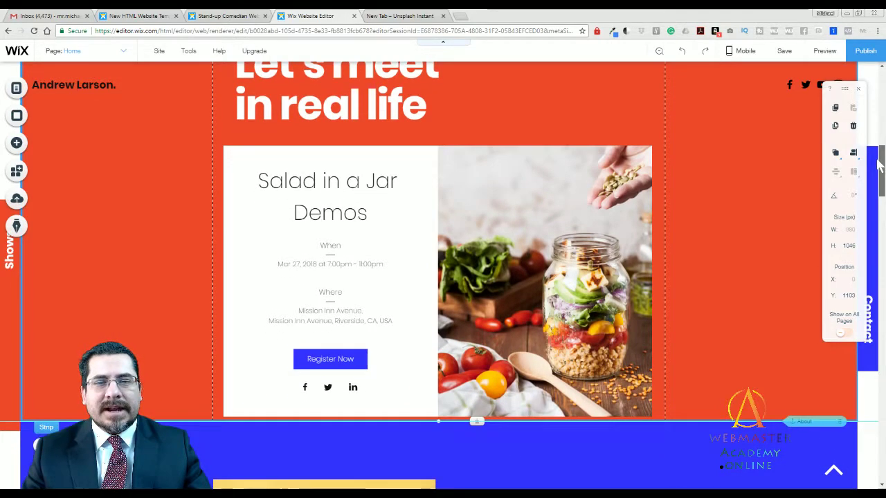
drag(877, 172, 870, 217)
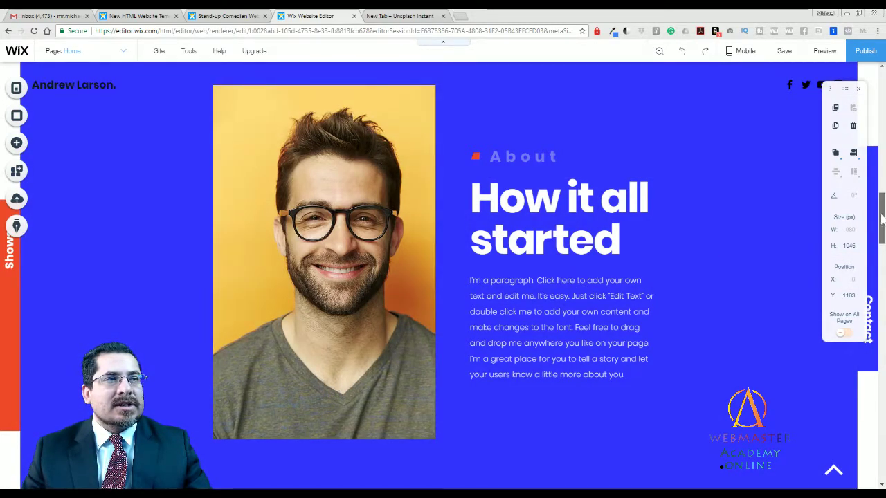
drag(882, 225, 883, 278)
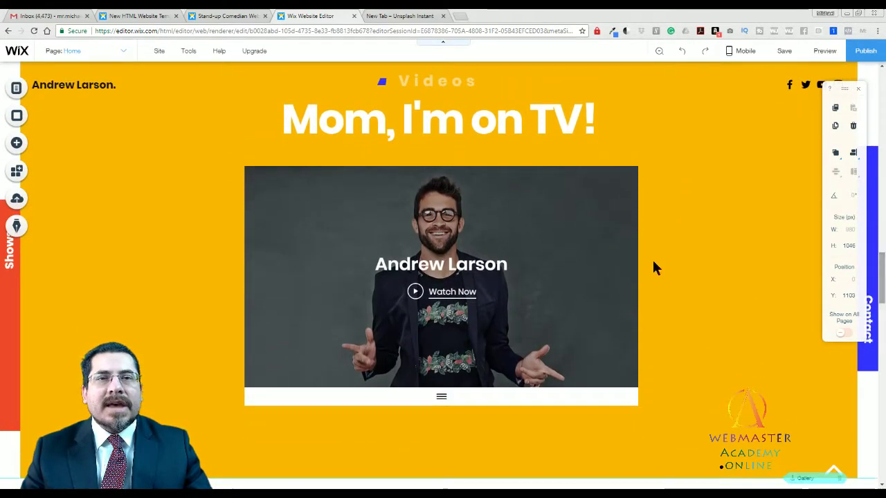
Change the video player's channel from the comedian's videos to Video Projects.
click(567, 247)
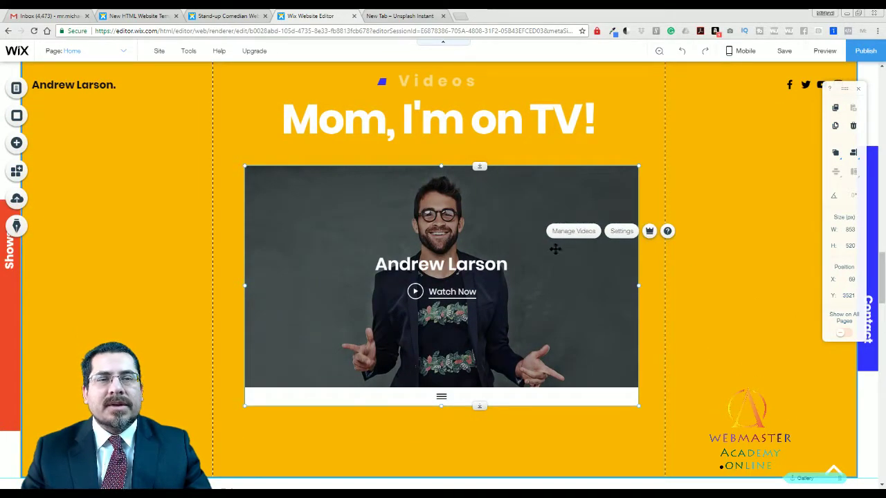
click(609, 235)
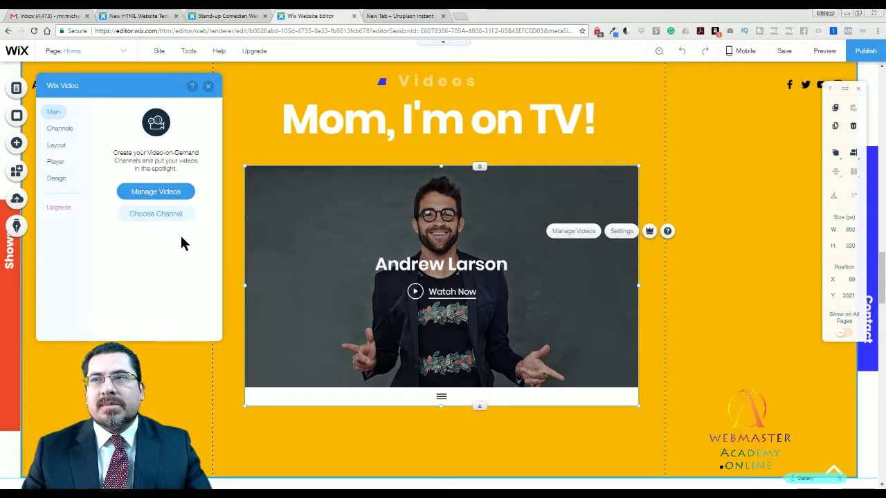
click(168, 216)
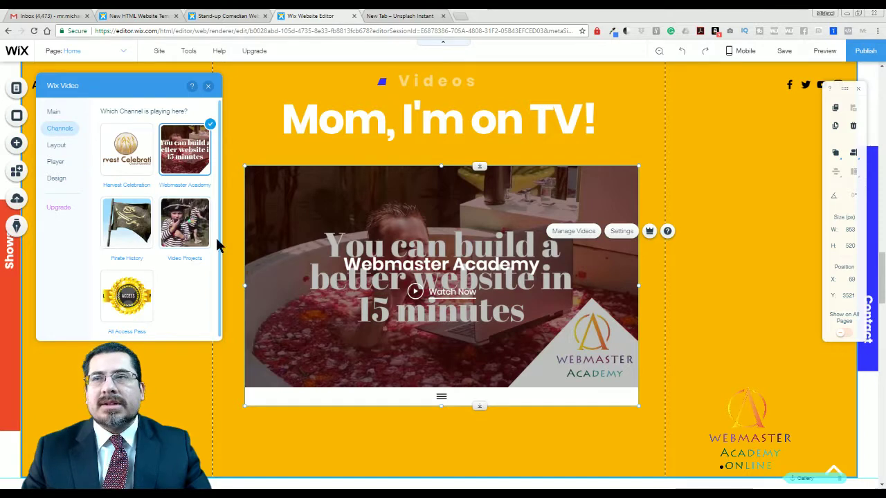
click(188, 241)
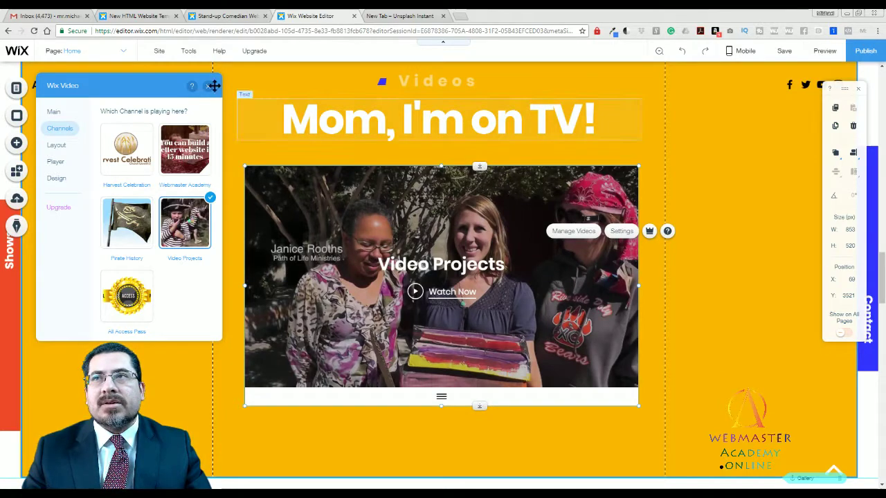
click(207, 86)
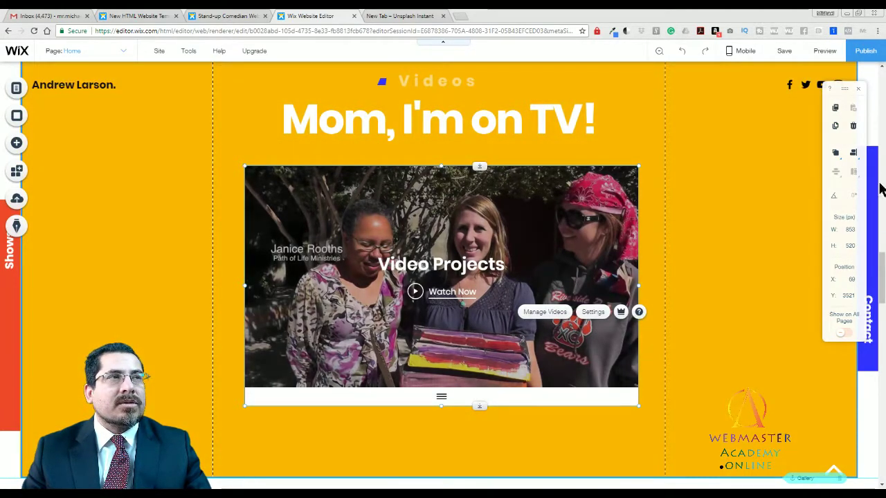
scroll(708, 312, up, 1)
scroll(713, 308, up, 5)
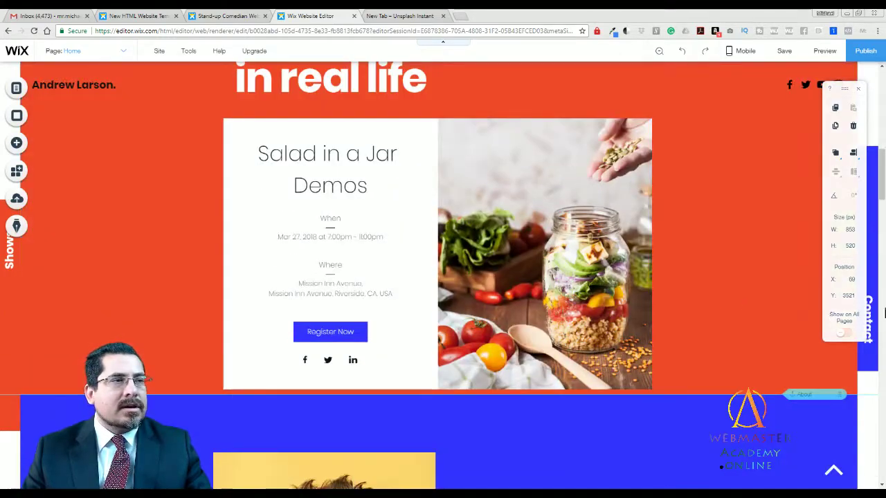
drag(883, 192, 883, 349)
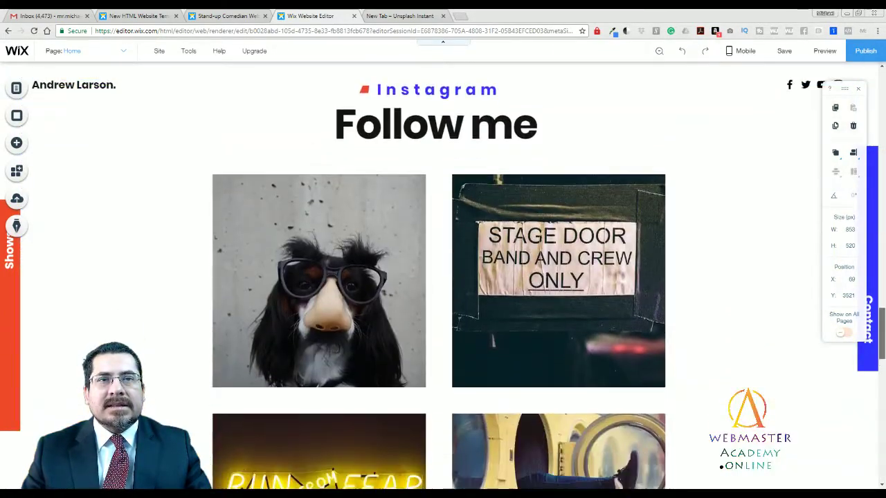
click(487, 211)
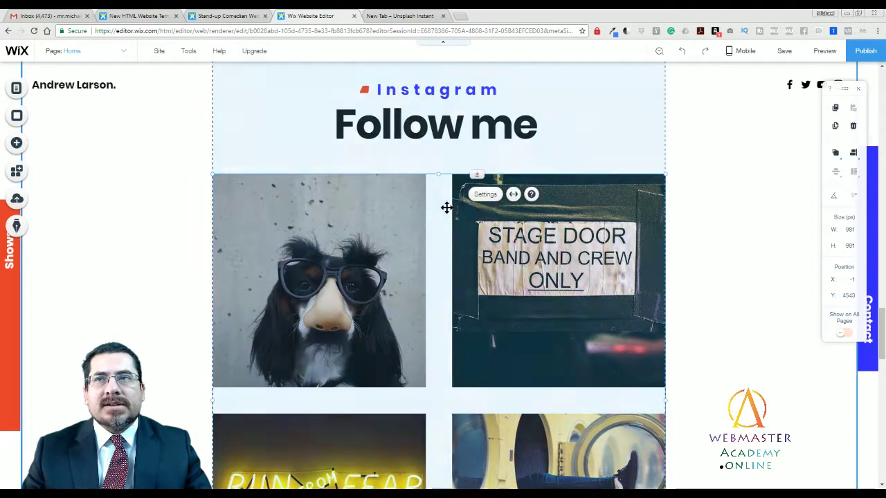
click(485, 195)
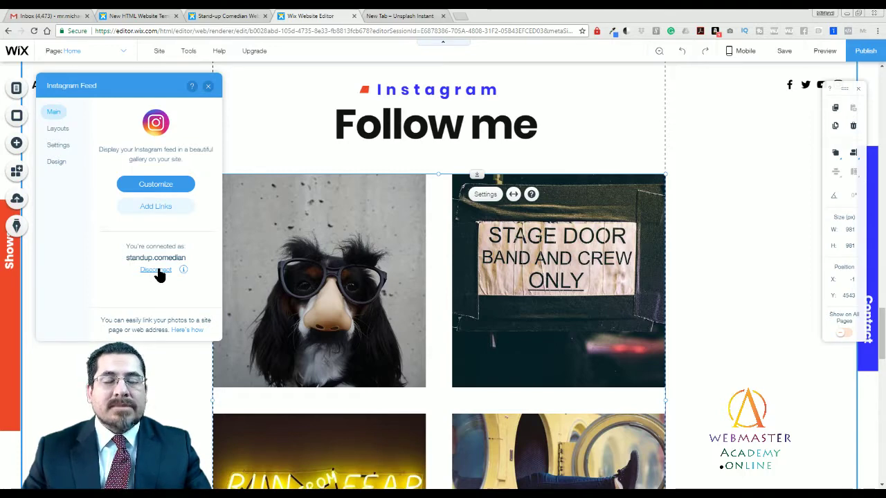
click(208, 86)
click(734, 201)
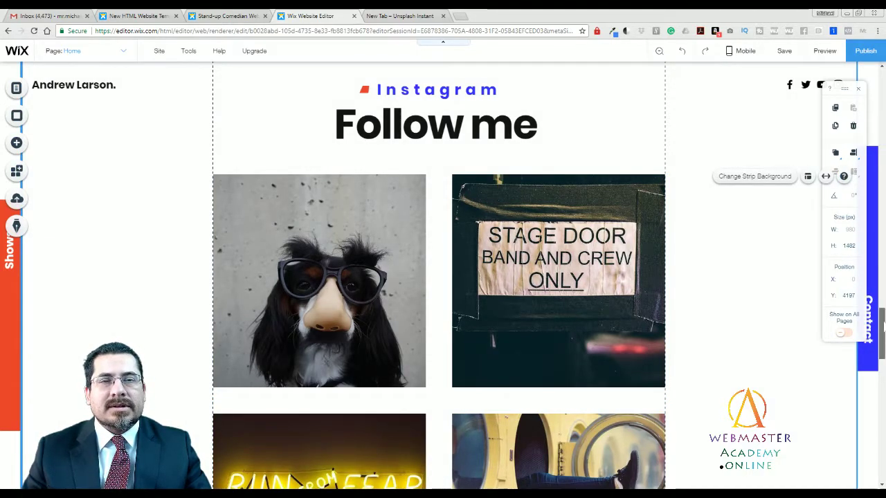
drag(882, 323, 882, 393)
click(626, 207)
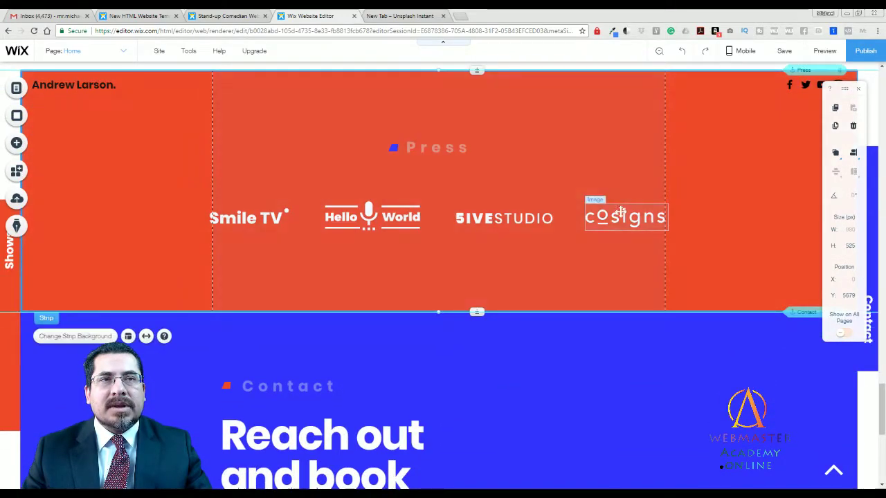
click(622, 213)
click(519, 218)
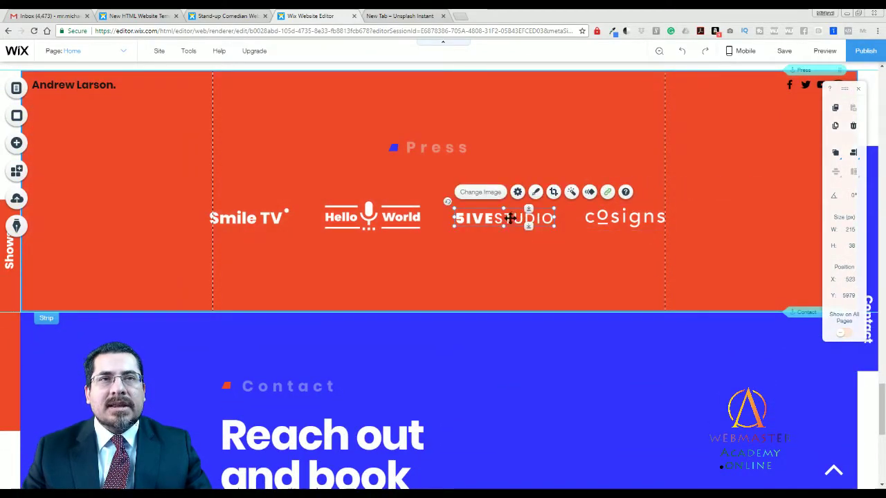
click(608, 194)
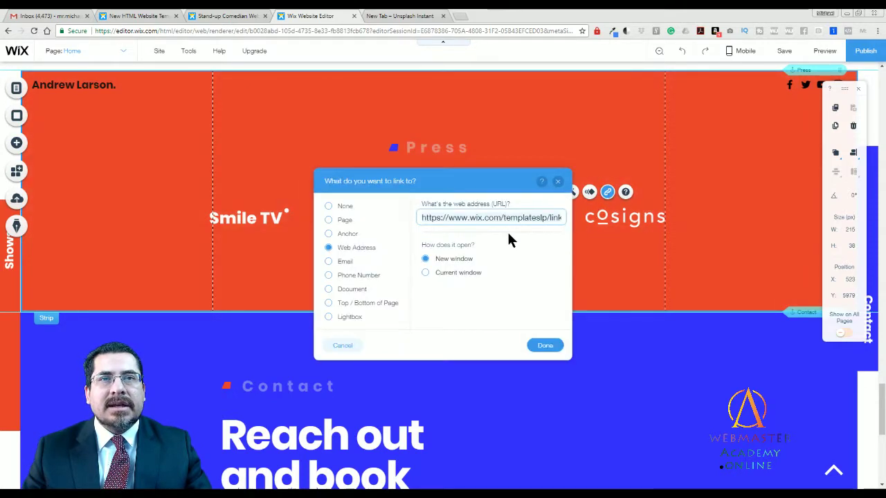
click(557, 182)
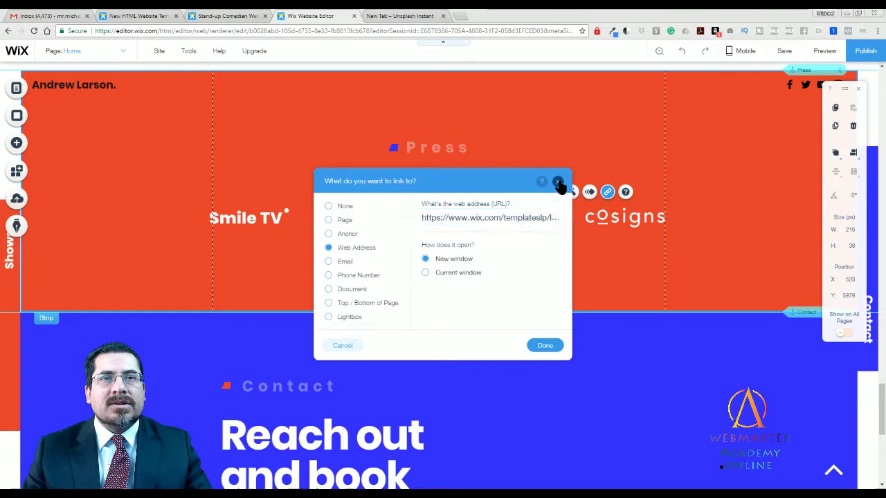
click(518, 258)
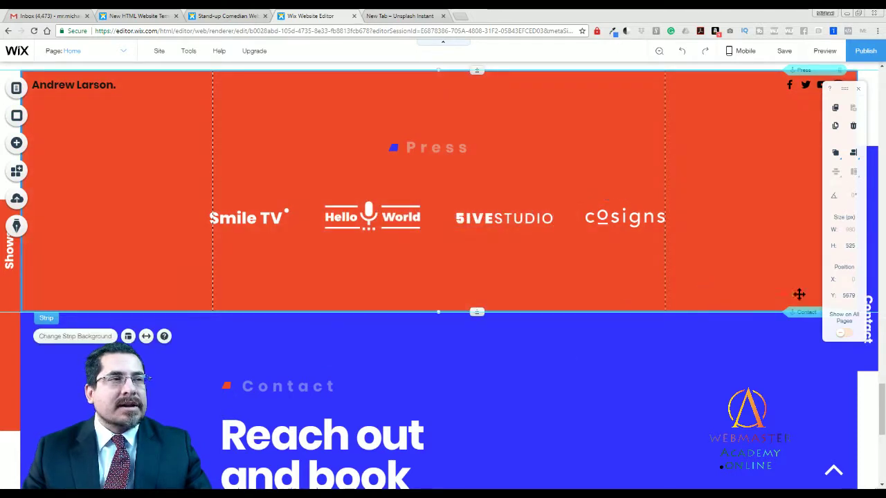
drag(882, 401, 882, 435)
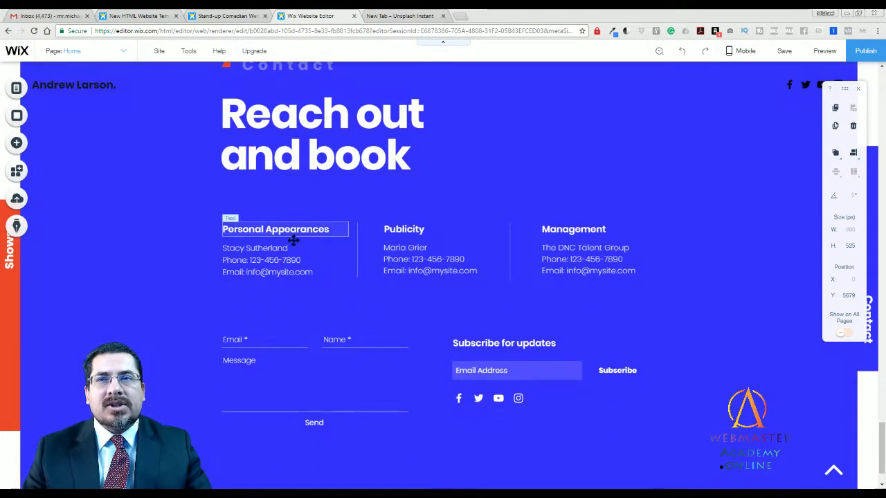
Select the 'Subscribe for updates' form and show its notification and field settings.
click(304, 253)
click(452, 261)
click(525, 351)
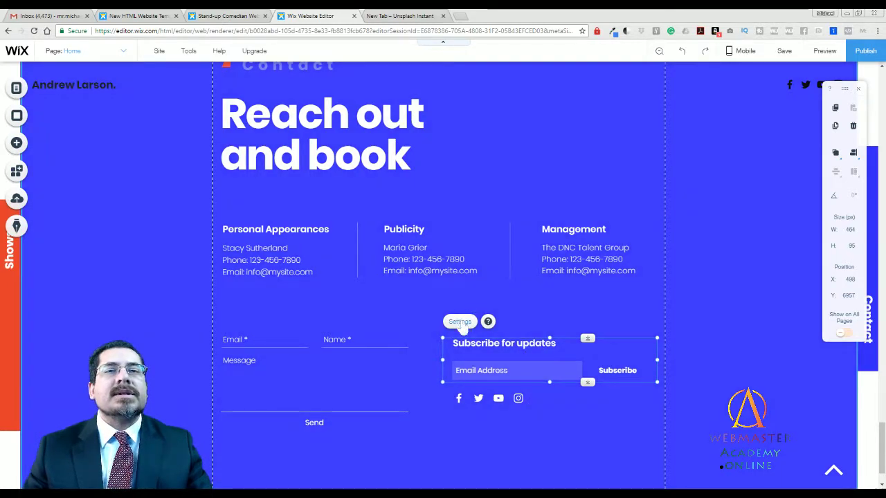
click(460, 321)
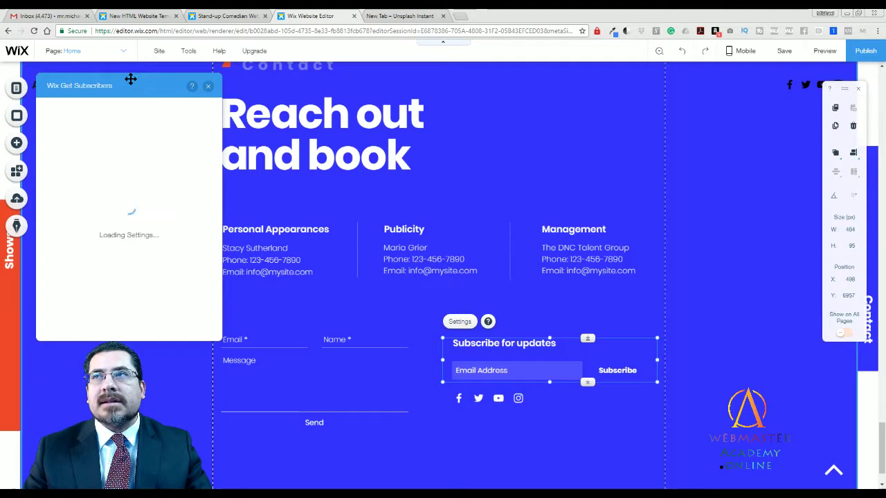
drag(131, 77, 219, 102)
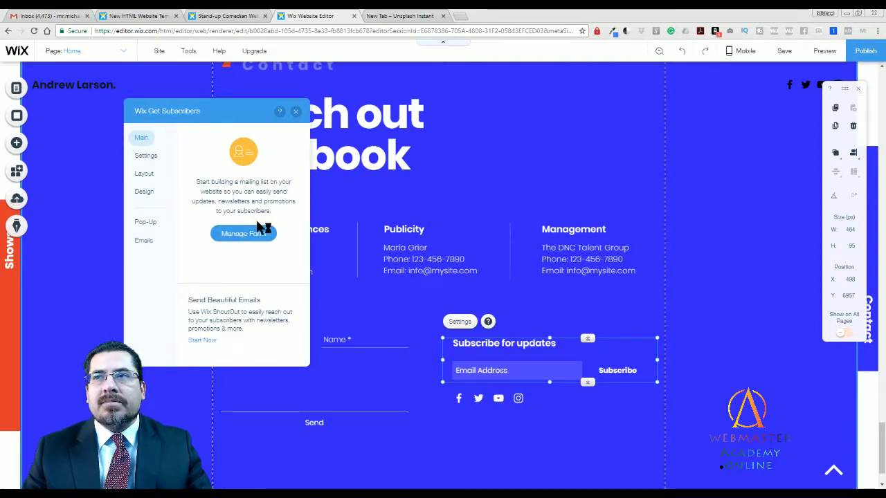
click(145, 155)
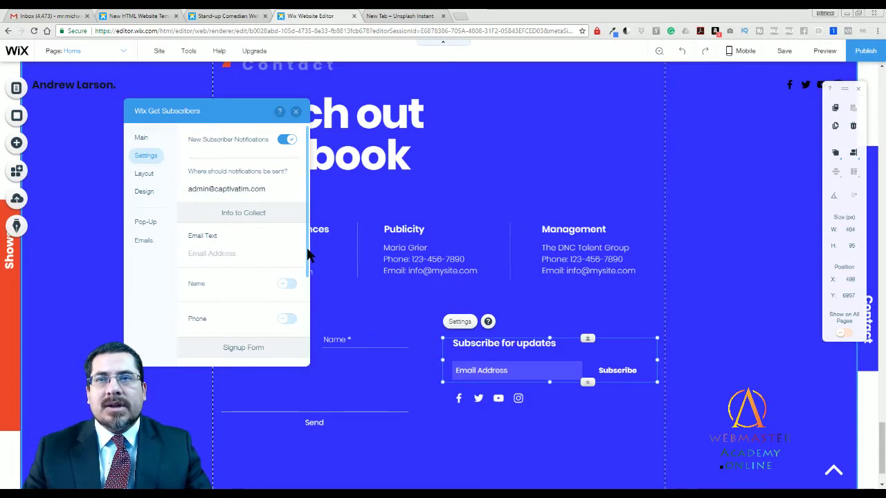
Toggle the Name and Phone fields on and back off so the form stays email-only.
drag(309, 255, 310, 298)
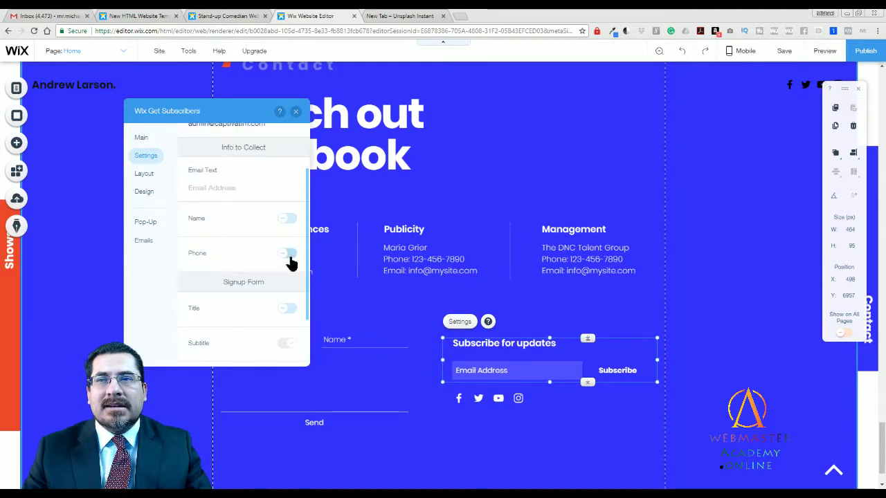
click(285, 220)
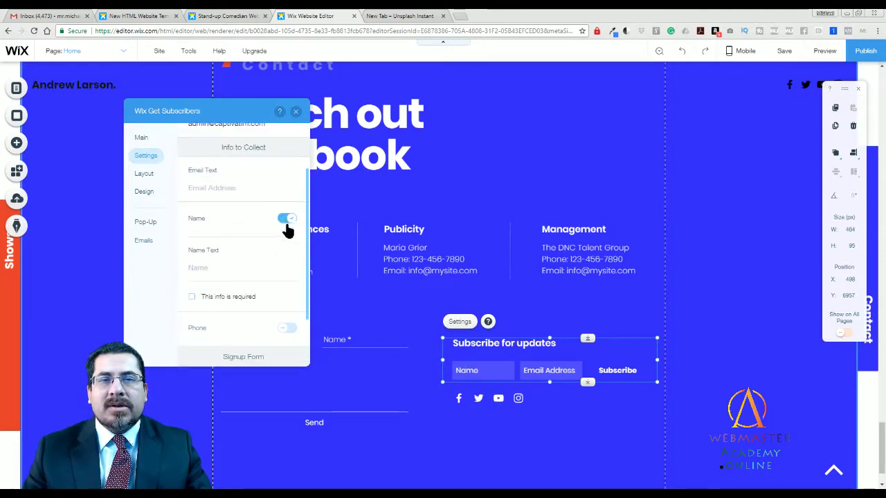
click(286, 220)
click(286, 254)
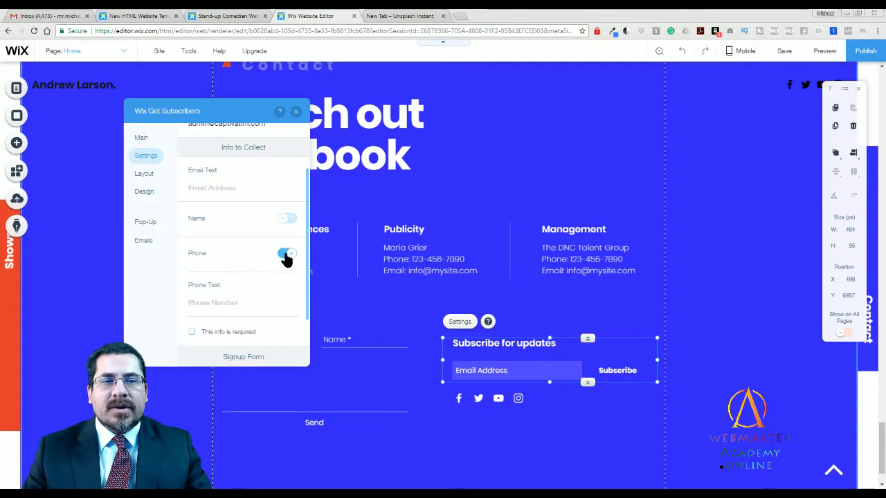
click(286, 254)
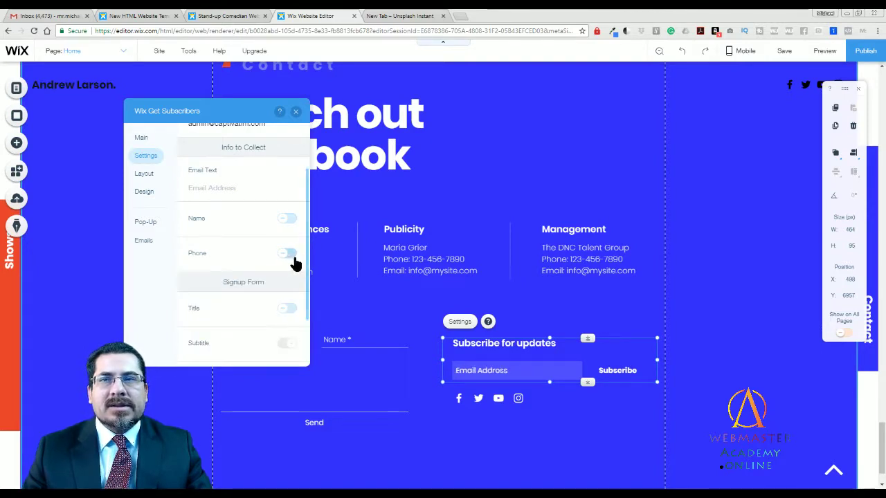
drag(311, 256, 311, 312)
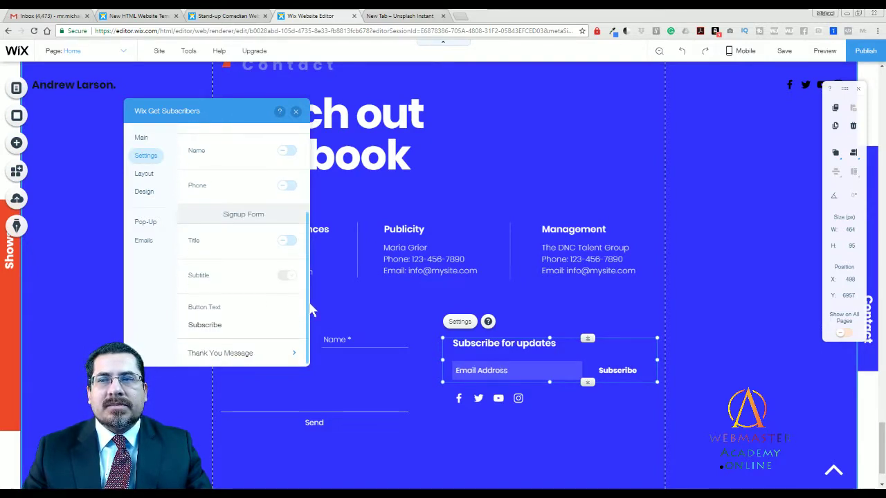
scroll(311, 312, up, 5)
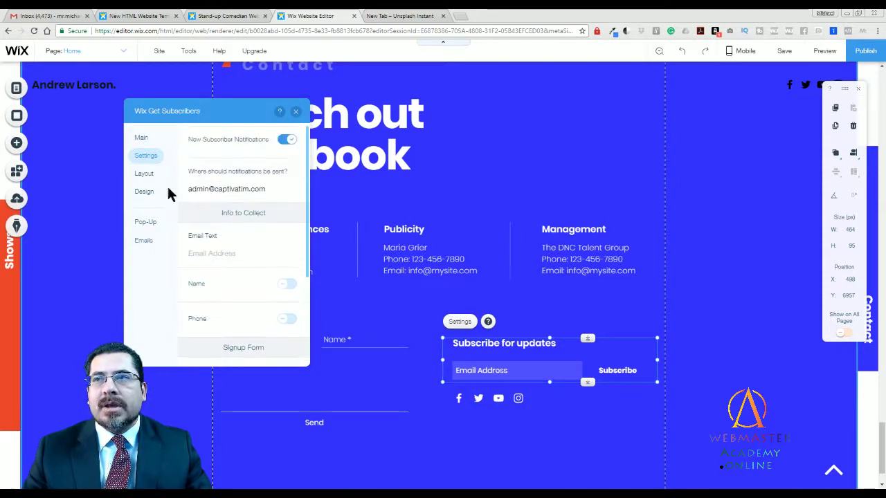
click(144, 192)
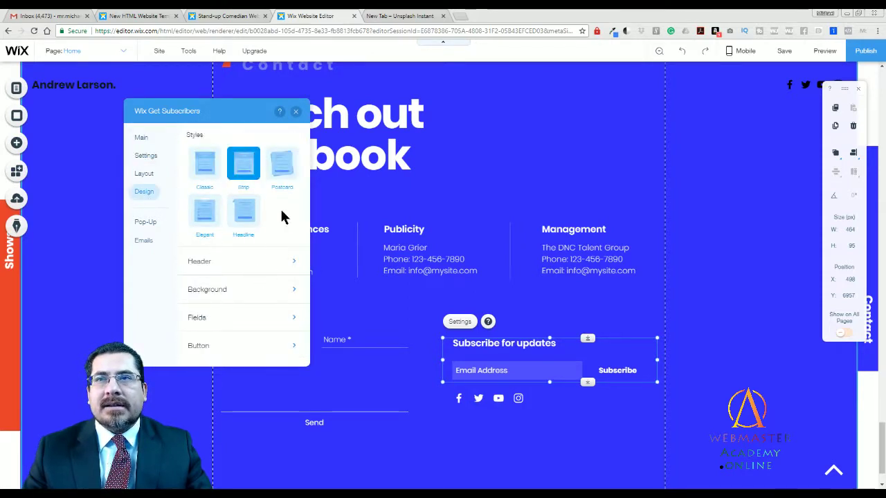
Try the Postcard and Strip styles, then apply the Headline style to the subscribe form.
click(282, 165)
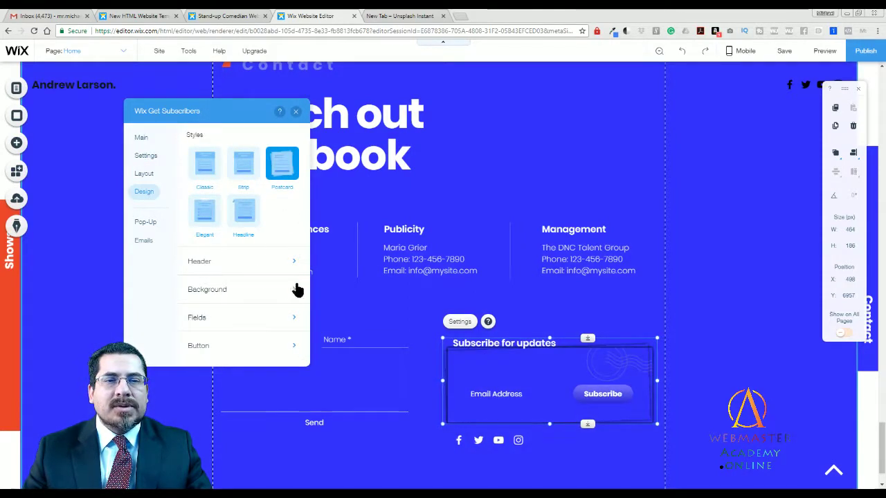
click(245, 169)
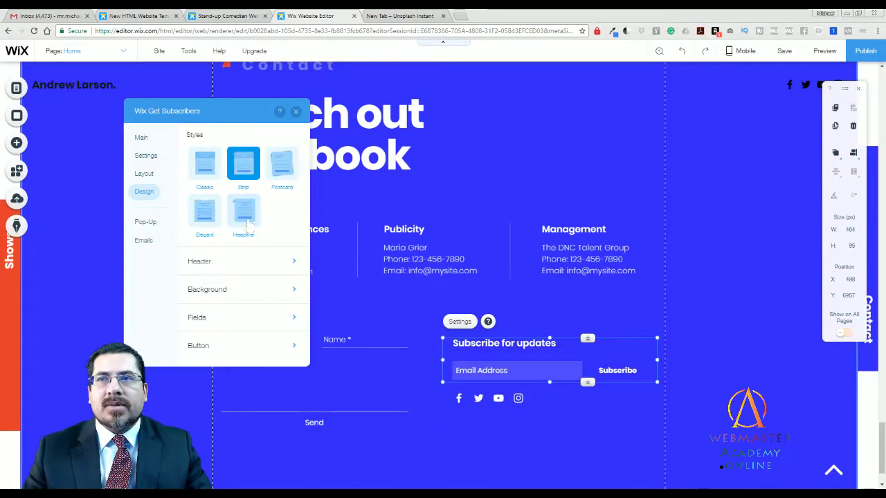
click(245, 223)
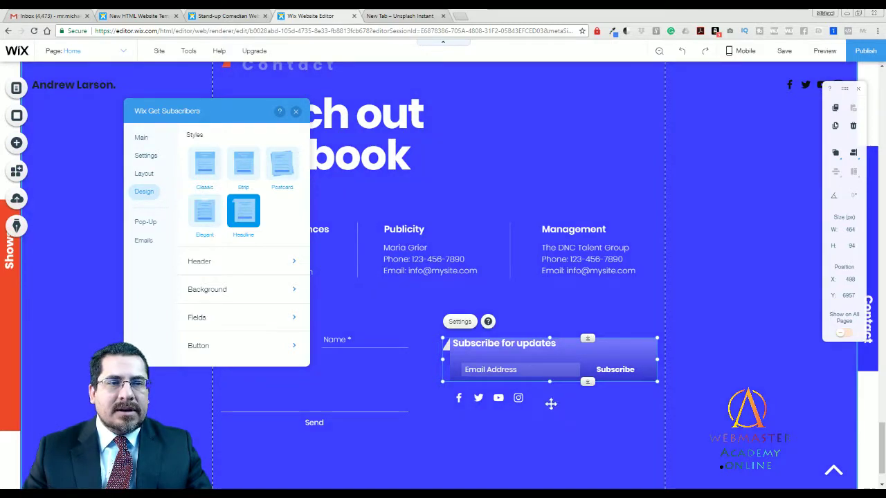
click(550, 403)
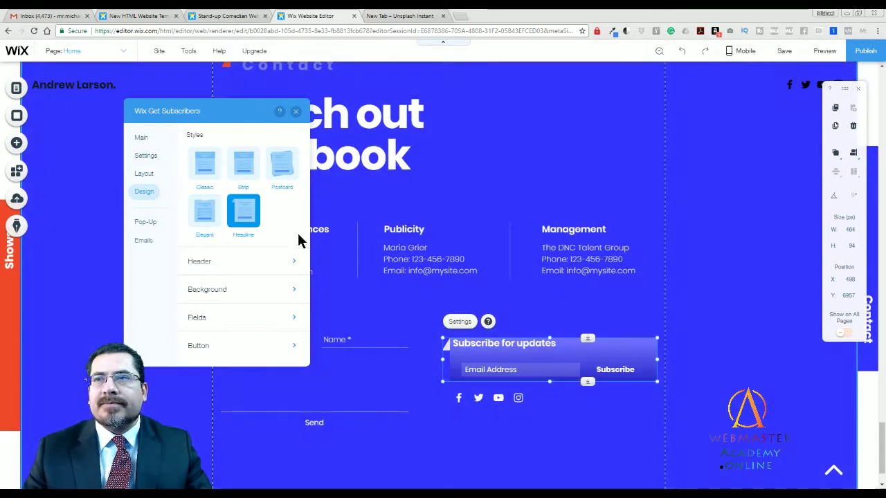
Keep the subscribe form laid out horizontally on one row and close Get Subscribers.
click(146, 174)
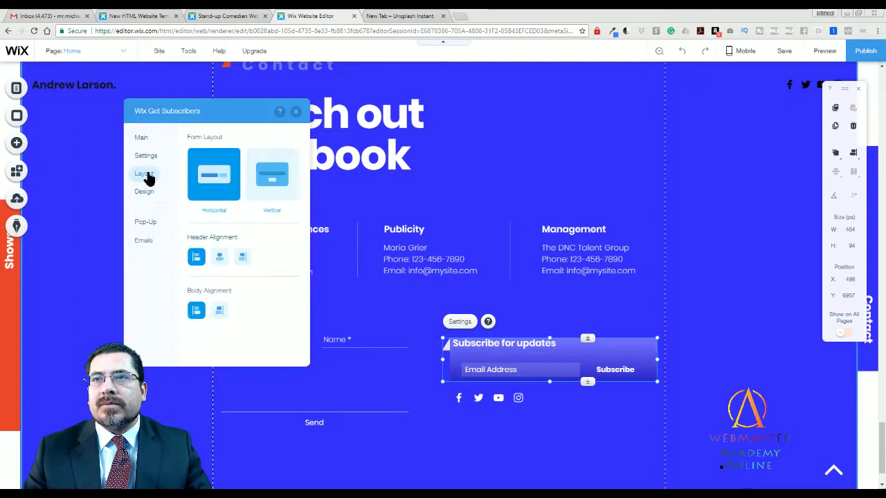
click(275, 189)
click(220, 181)
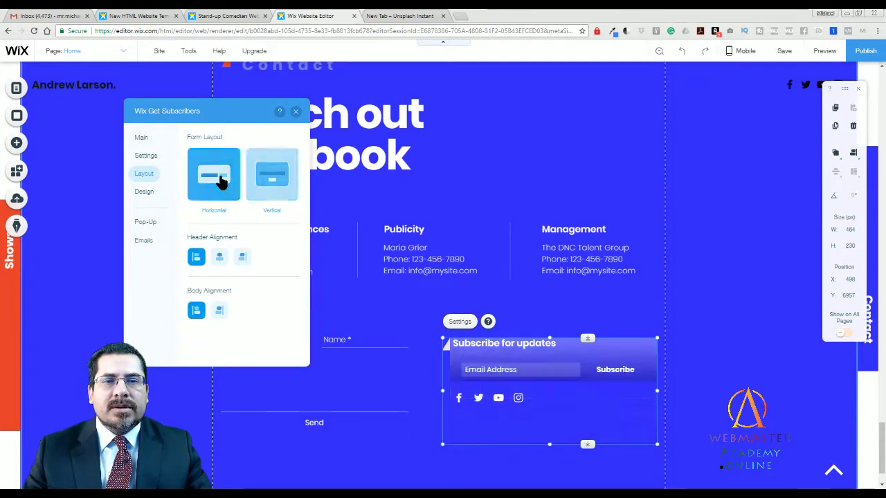
click(146, 154)
click(141, 141)
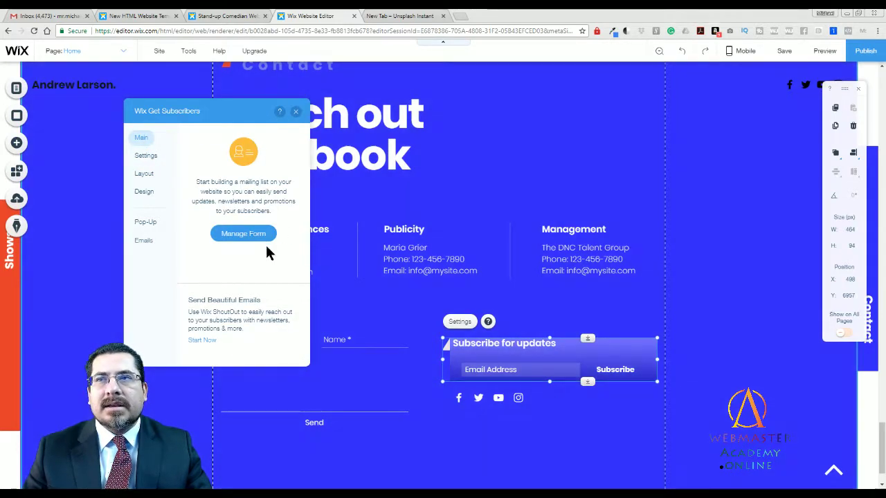
click(295, 112)
click(550, 420)
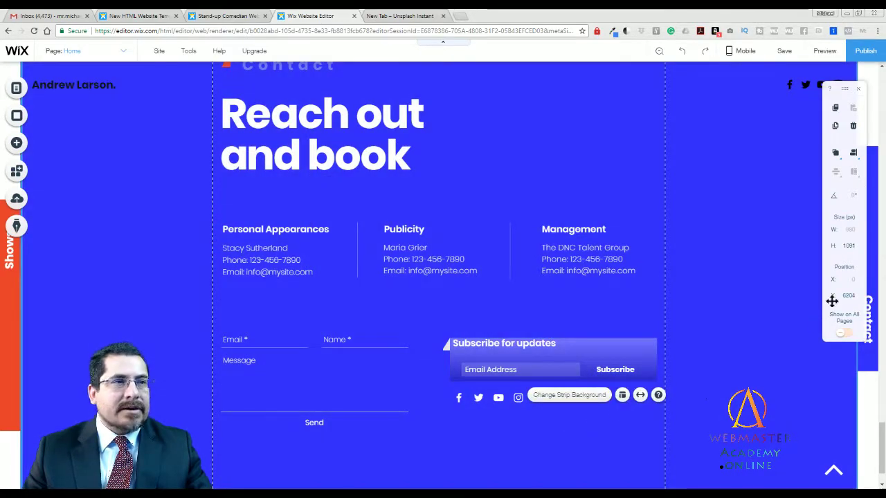
scroll(880, 416, up, 5)
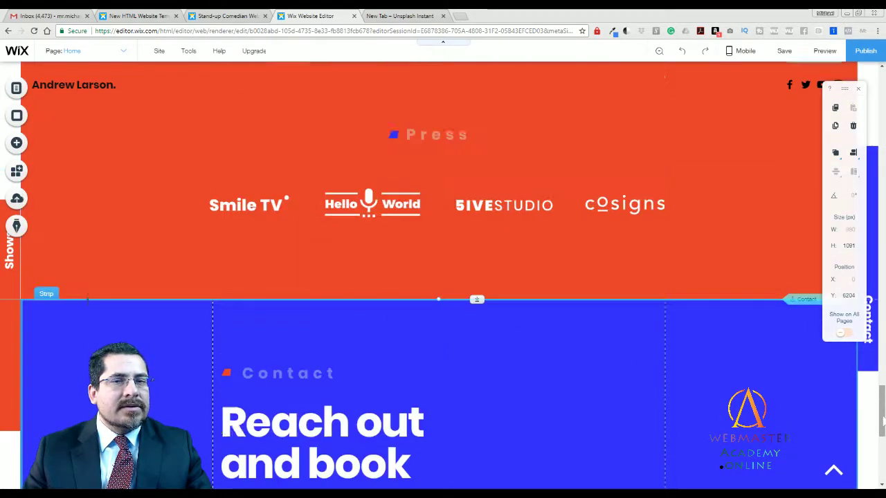
drag(882, 425, 881, 473)
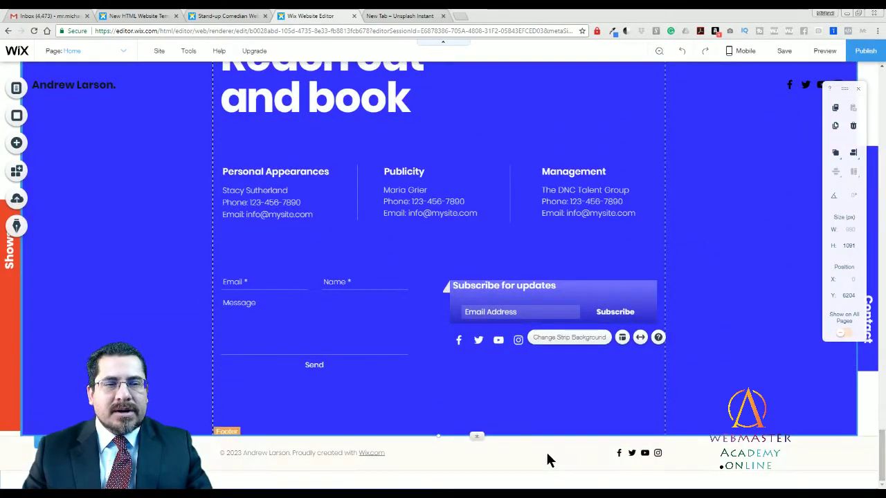
click(567, 462)
click(503, 340)
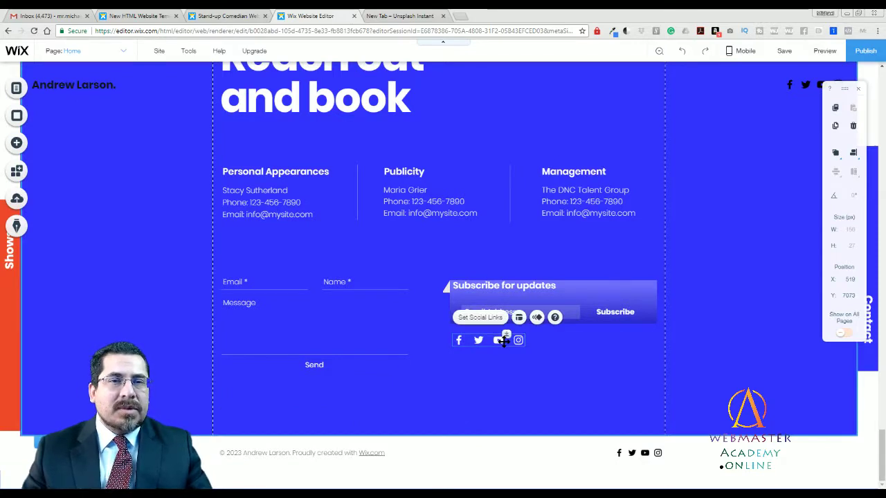
click(478, 318)
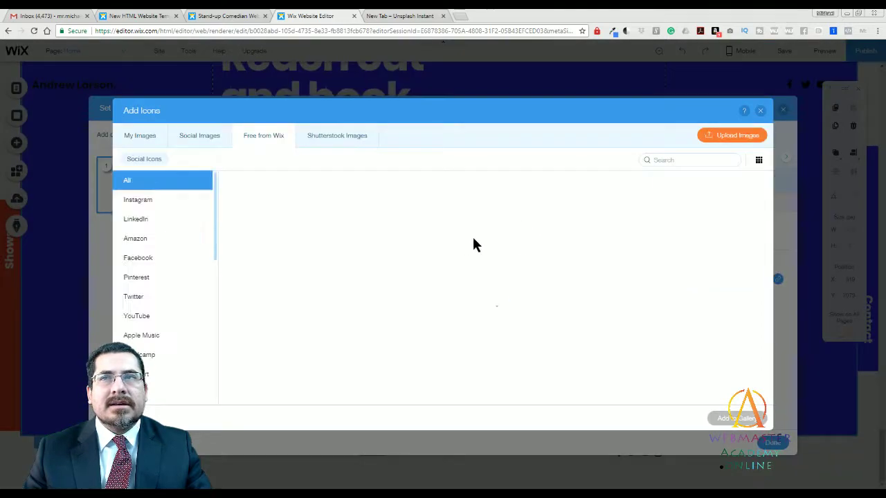
mouse_move(219, 239)
mouse_down()
mouse_move(217, 368)
mouse_move(220, 230)
mouse_up()
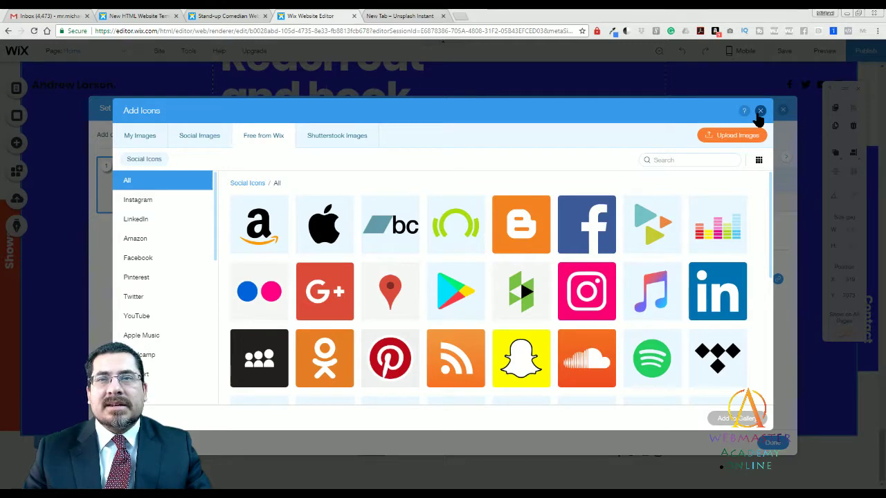
click(522, 226)
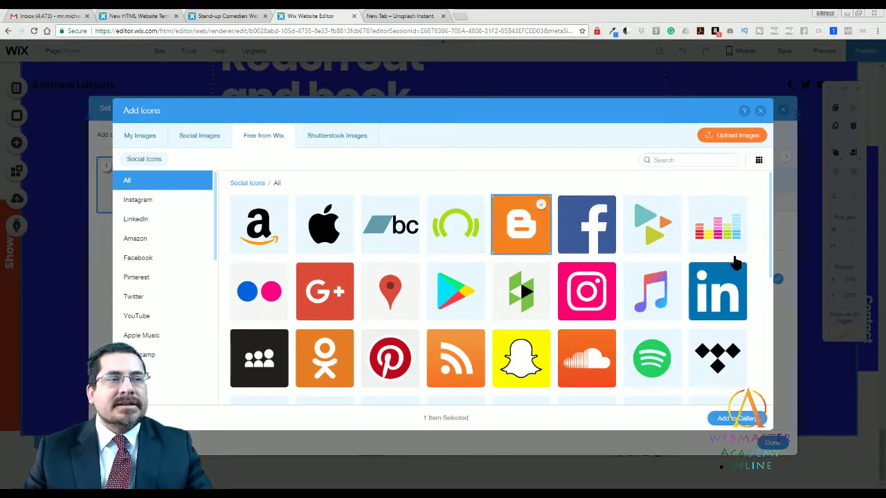
click(732, 419)
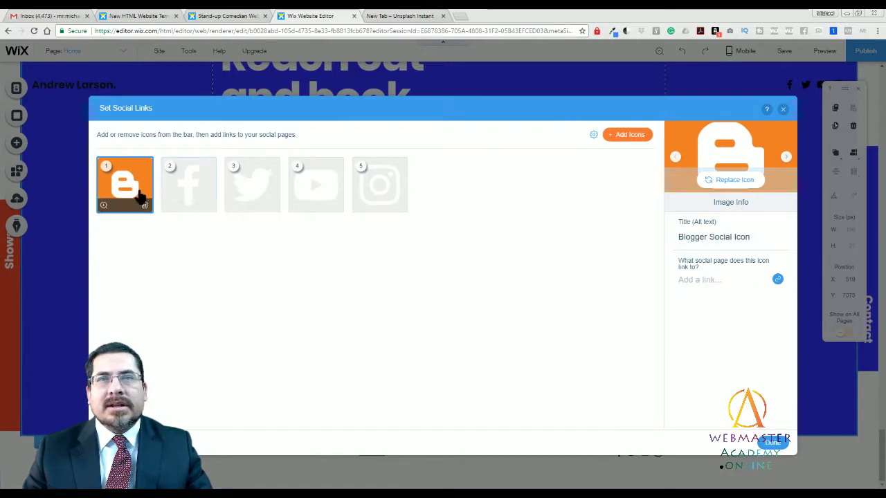
click(696, 280)
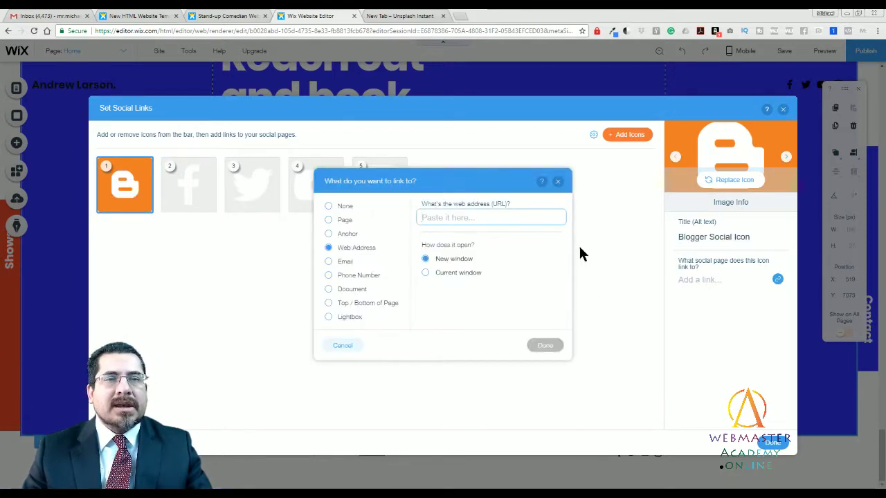
click(558, 182)
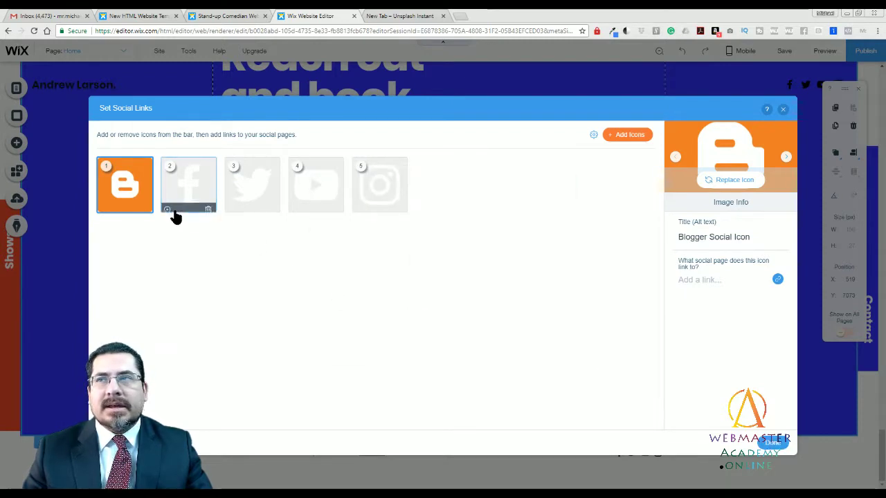
click(143, 205)
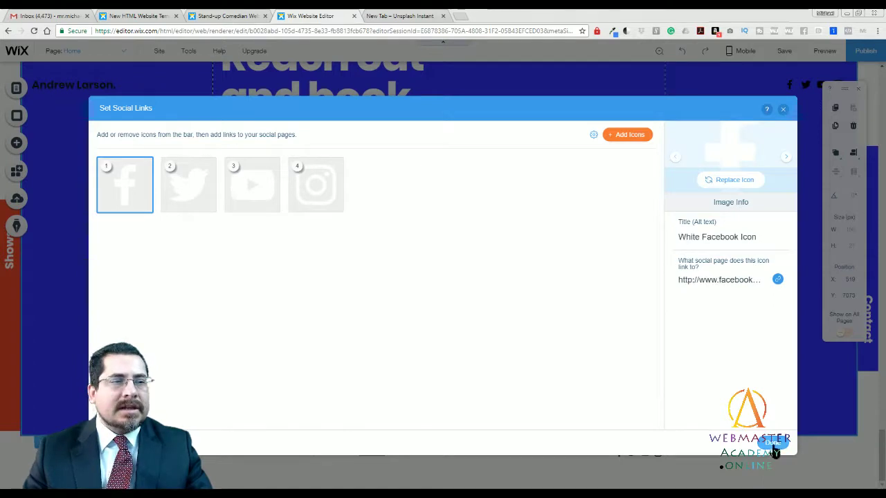
click(773, 442)
click(597, 370)
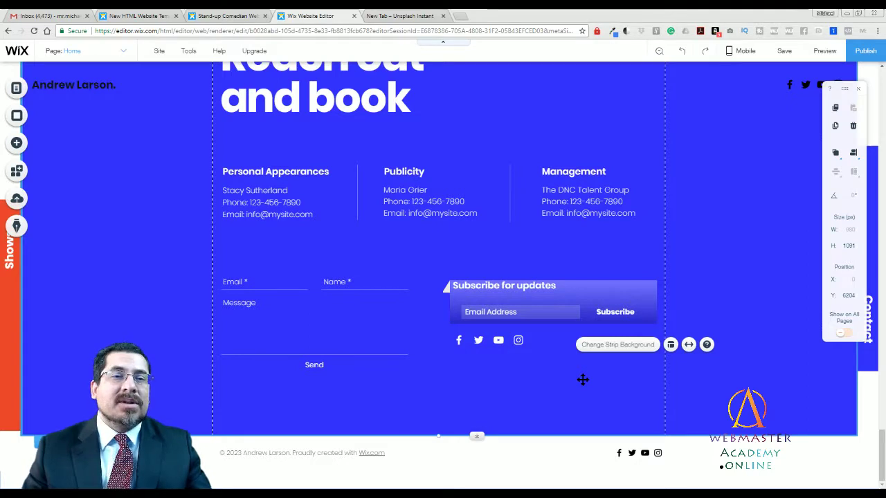
Delete the Instagram icon from the contact section's social bar and apply the change.
click(488, 334)
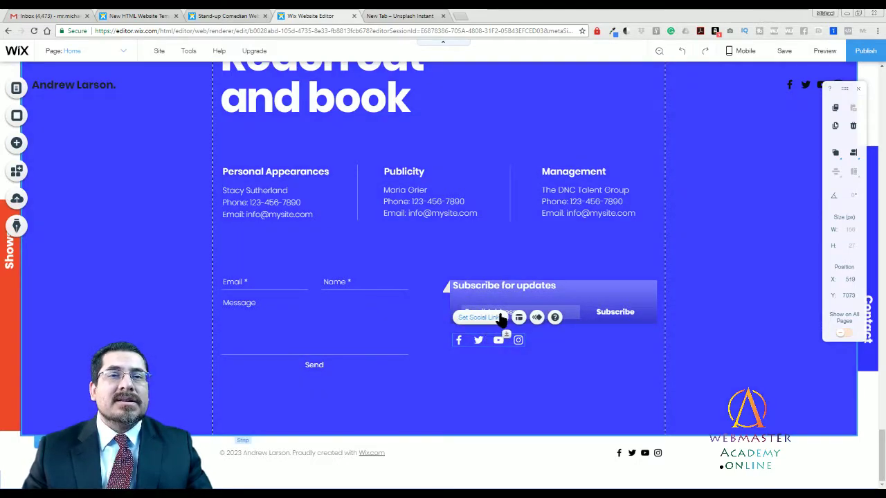
click(502, 317)
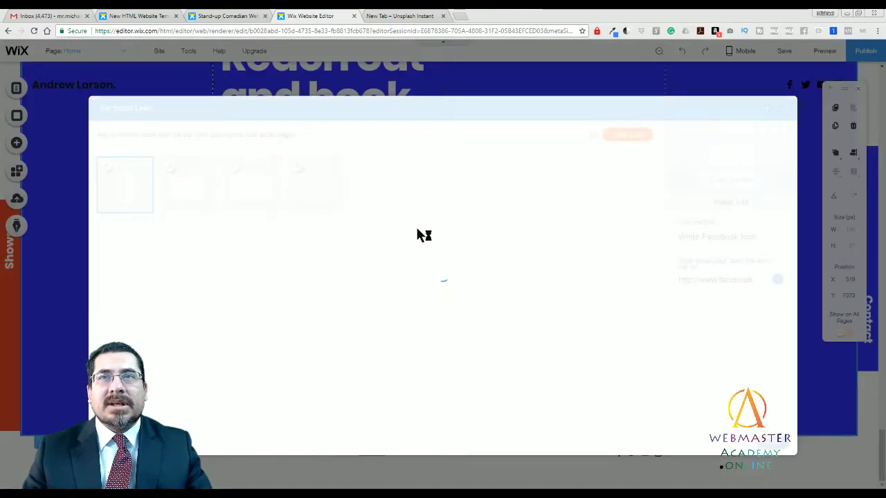
click(336, 185)
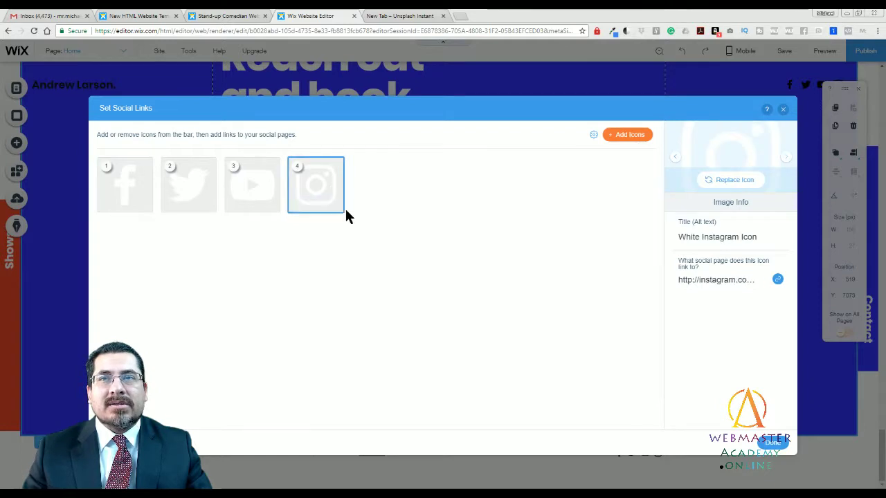
click(335, 206)
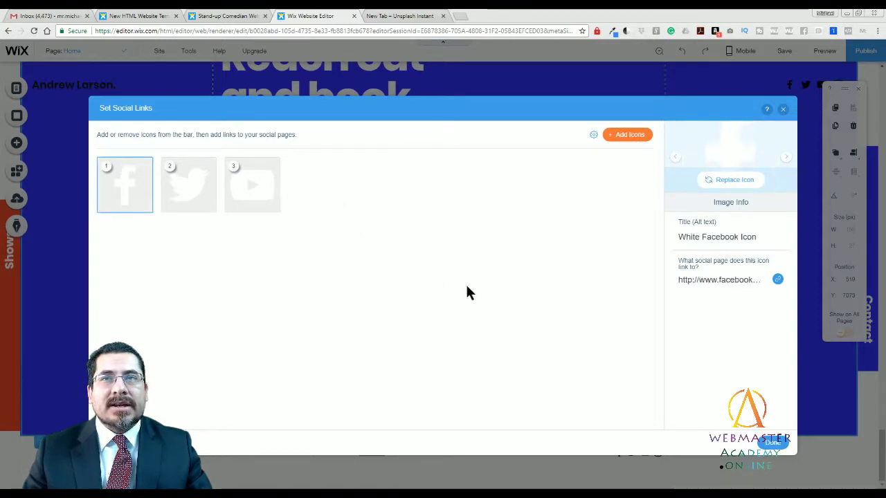
click(766, 442)
click(567, 376)
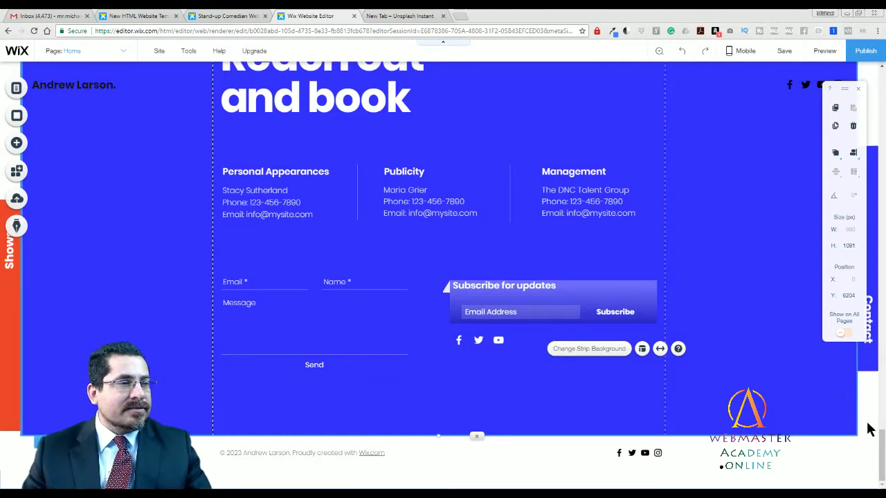
Return to the top of the homepage and select the blue shape beside the chef photo.
drag(881, 437, 881, 75)
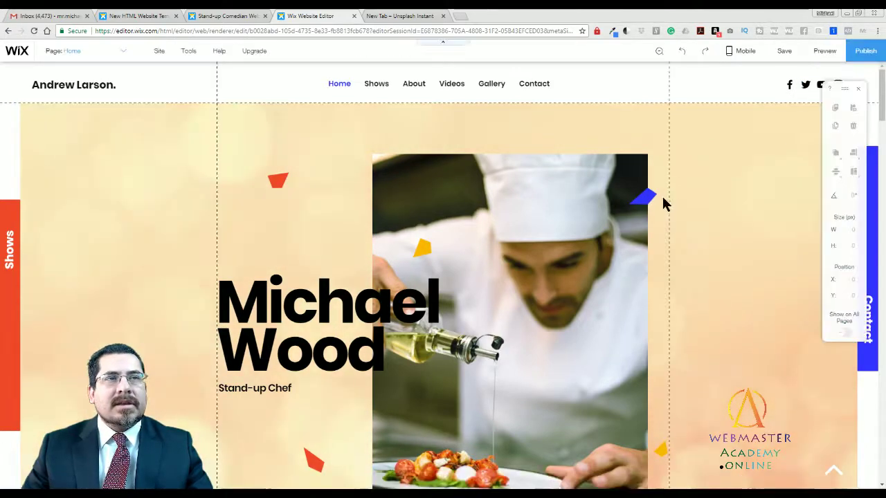
click(642, 197)
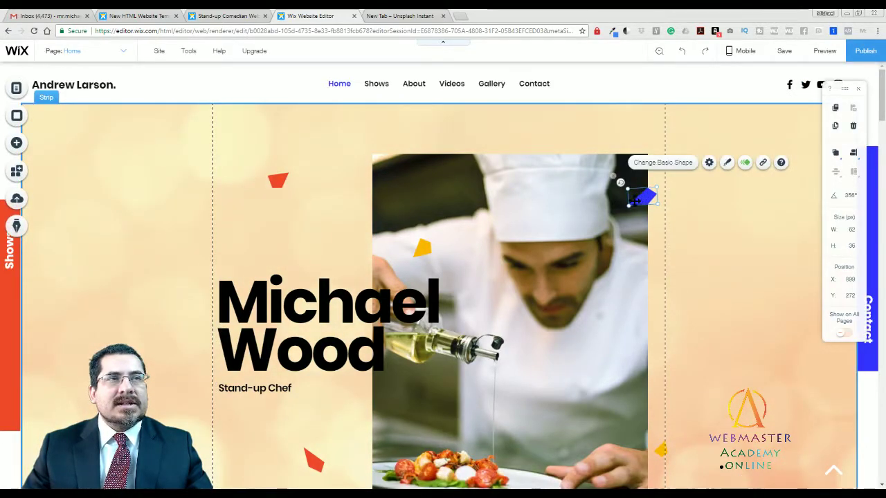